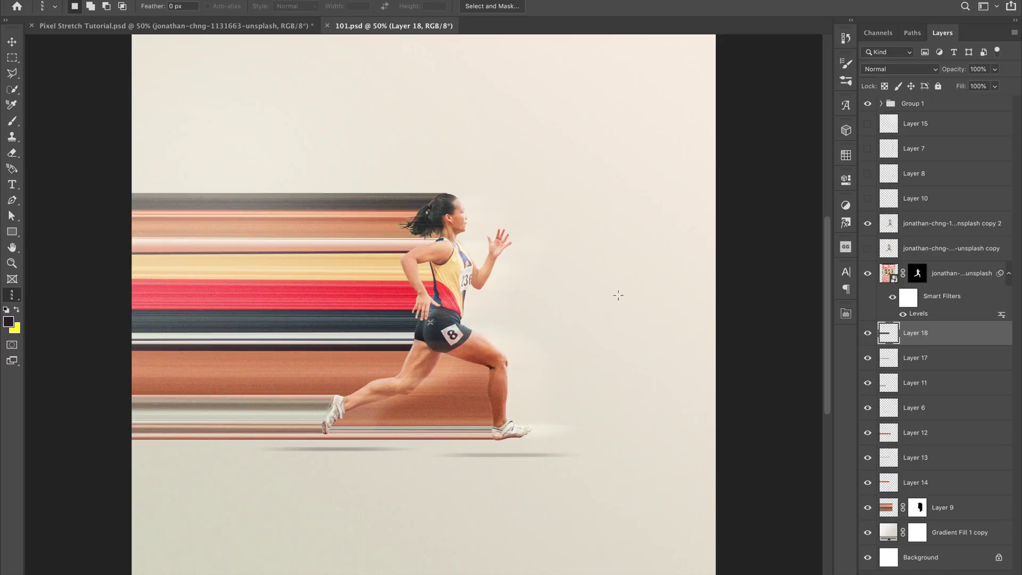
Switch from 101.psd to the Pixel Stretch Tutorial.psd document.
left_click(258, 28)
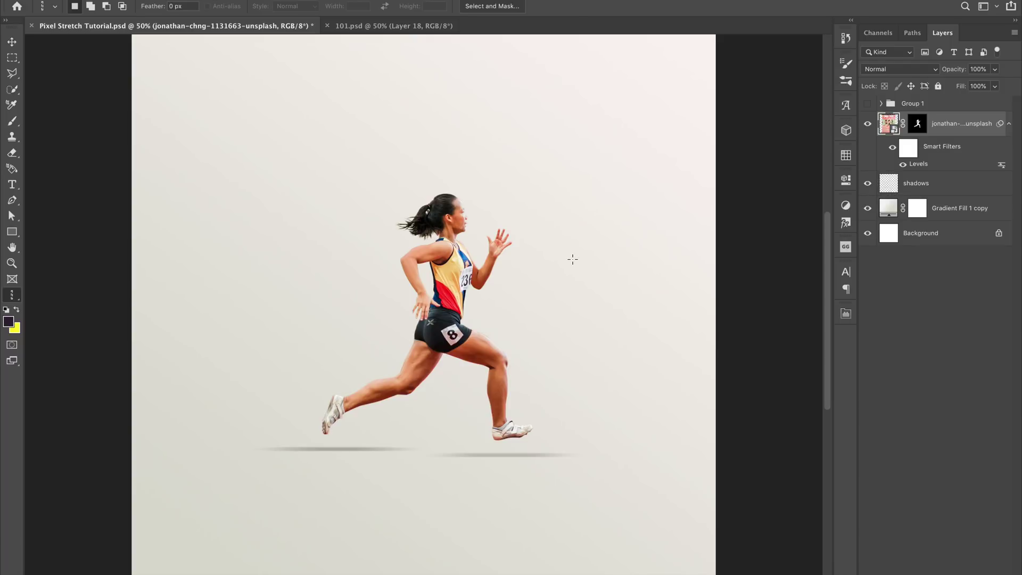
Marquee a tall narrow strip through the runner's head, torso and shorts and copy it to a new layer.
key("ctrl+plus")
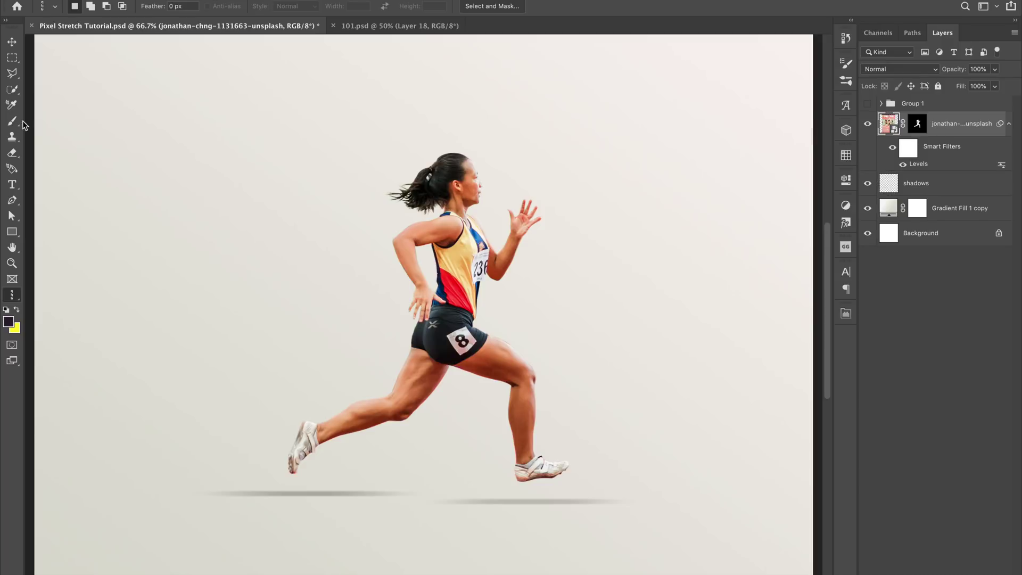
left_click(12, 57)
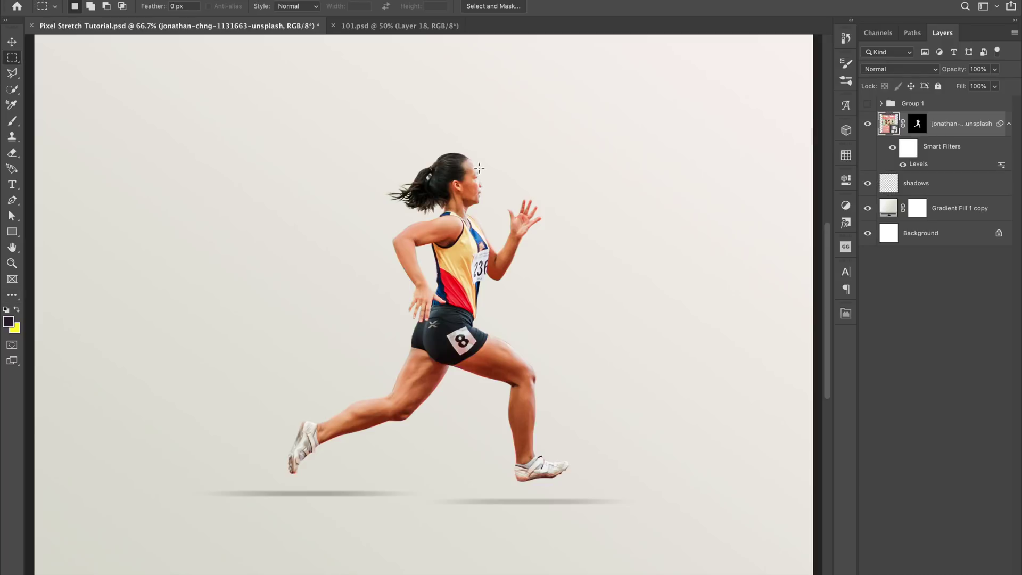
key("ctrl+plus")
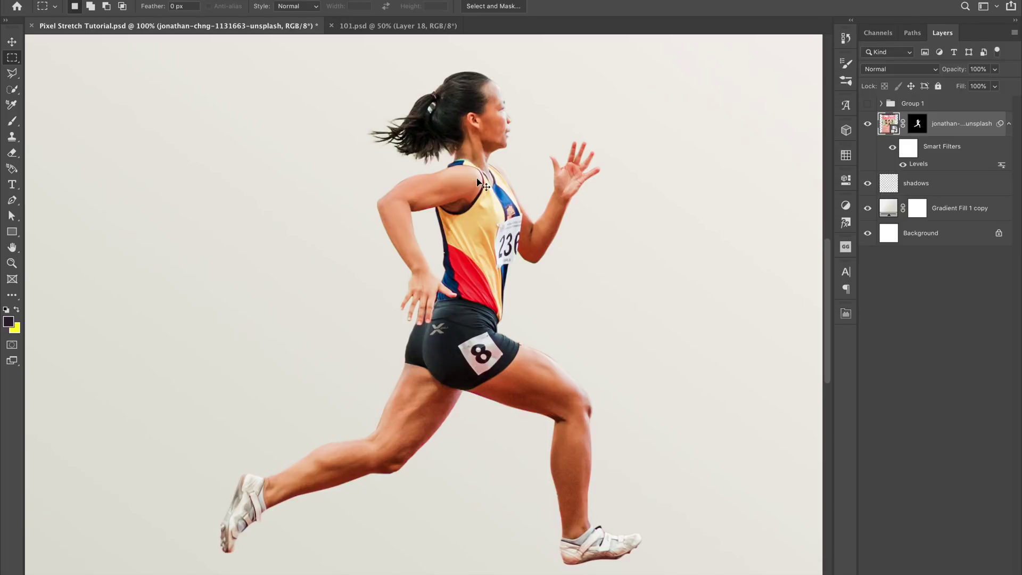
key("ctrl+minus")
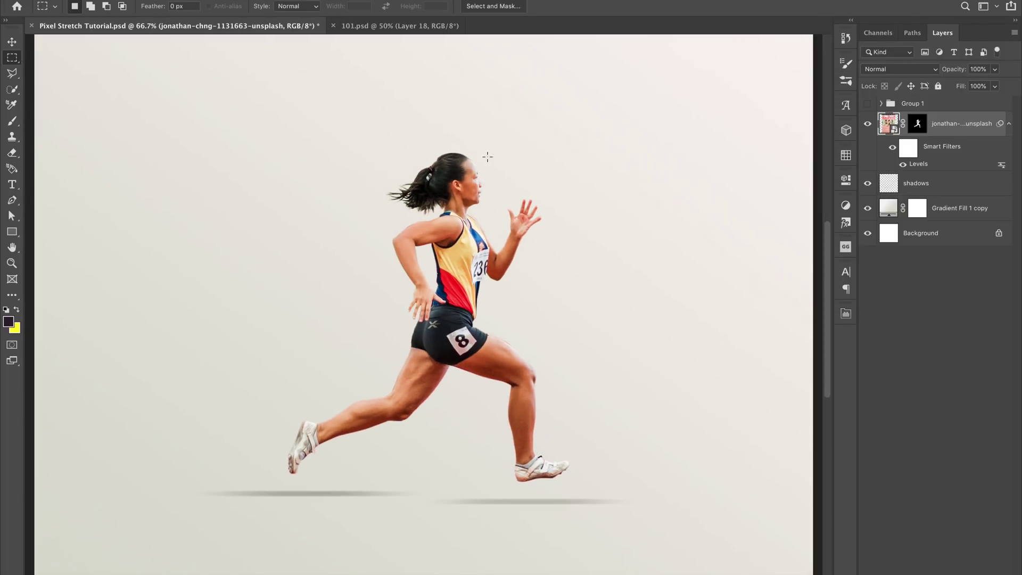
left_click_drag(448, 153, 461, 366)
key("ctrl+plus")
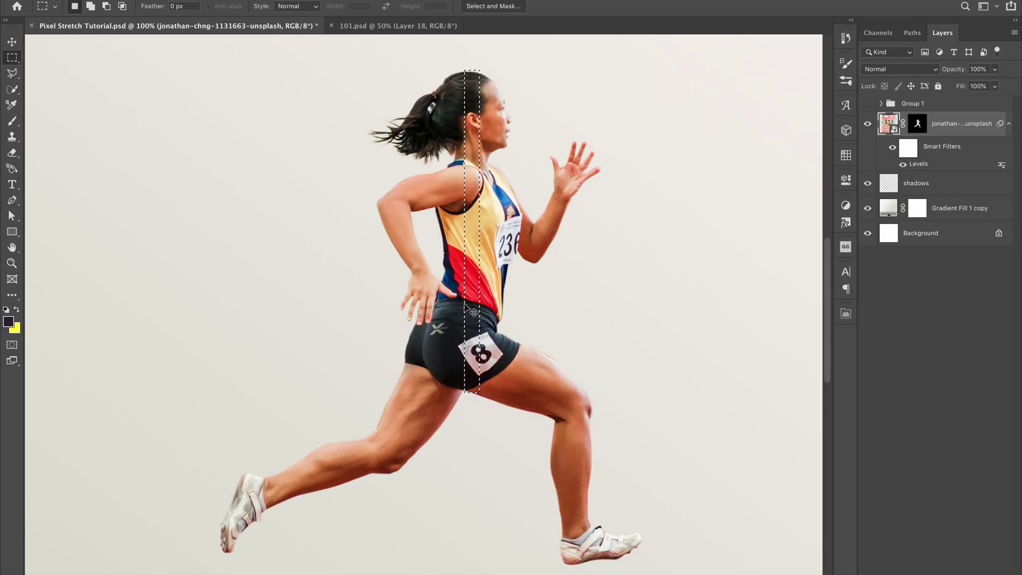
key("ctrl+j")
Move the copied torso strip on Layer 17 to the right of the runner.
left_click_drag(492, 274, 799, 243)
scroll(585, 263, "down", 3)
scroll(586, 263, "right", 2)
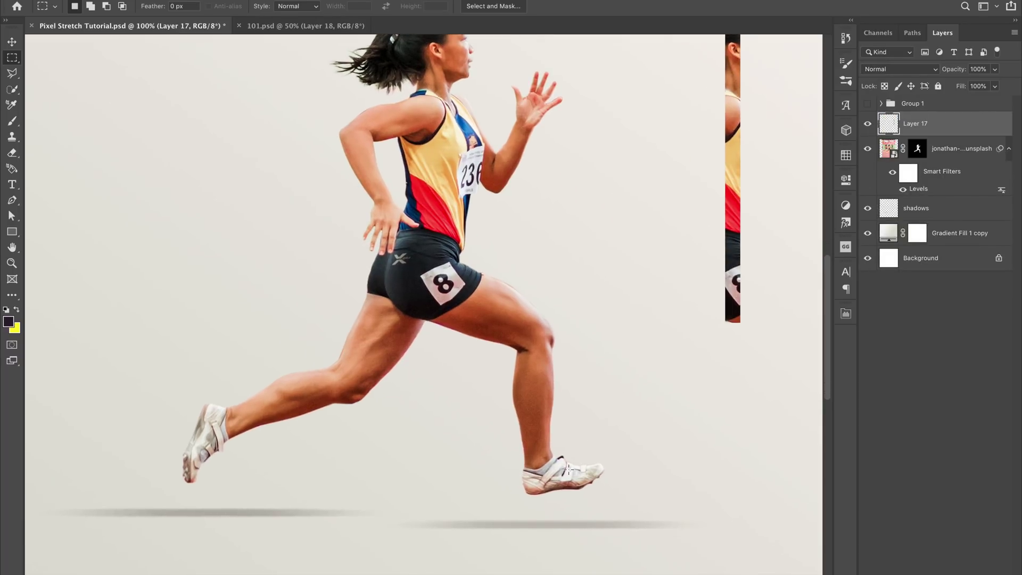
Copy a narrow lower-leg strip from the runner layer to Layer 18 and move it right, below the torso strip.
left_click_drag(530, 497, 541, 316)
left_click(911, 152)
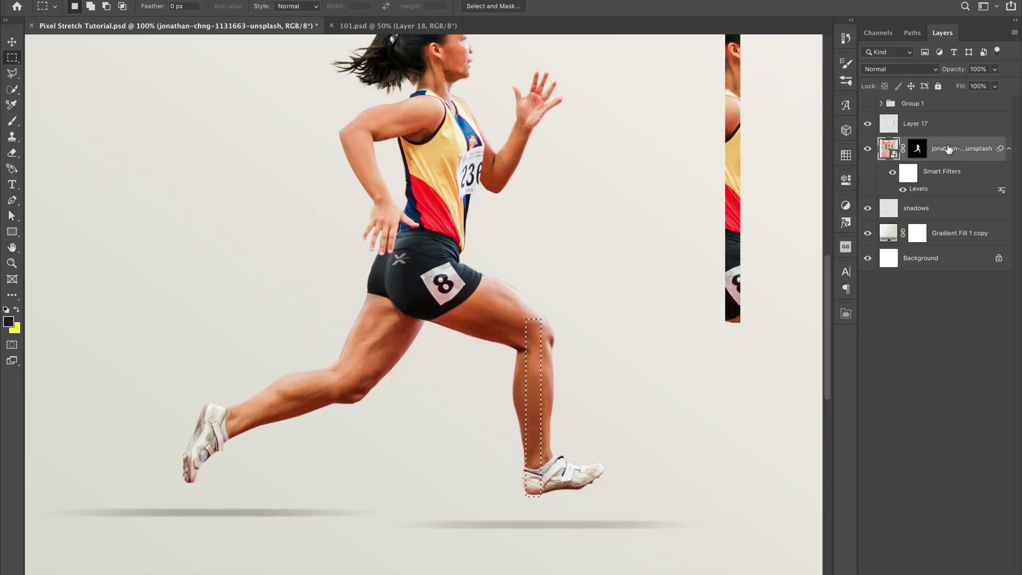
key("ctrl+j")
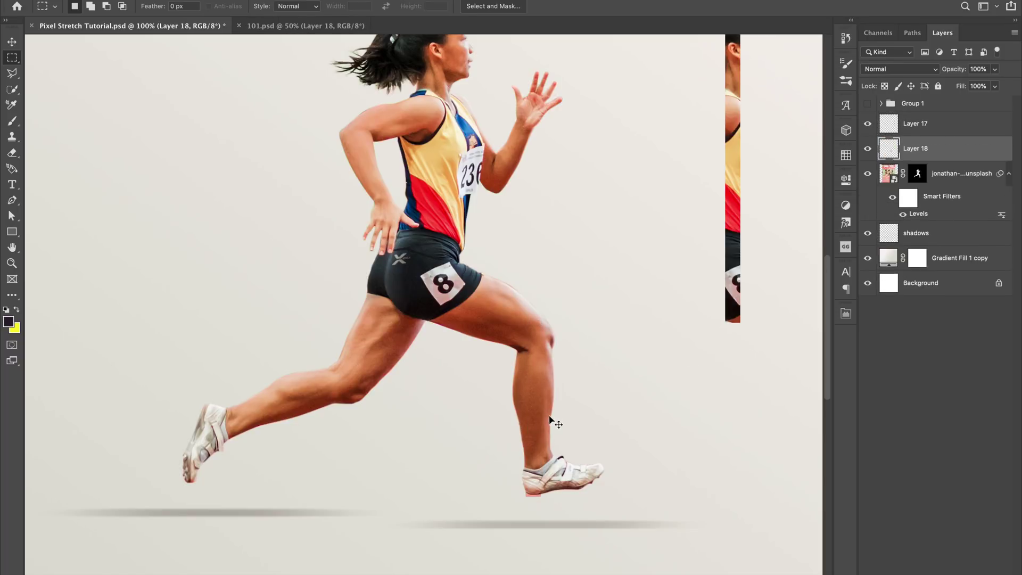
left_click_drag(554, 422, 748, 381)
scroll(676, 338, "right", 6)
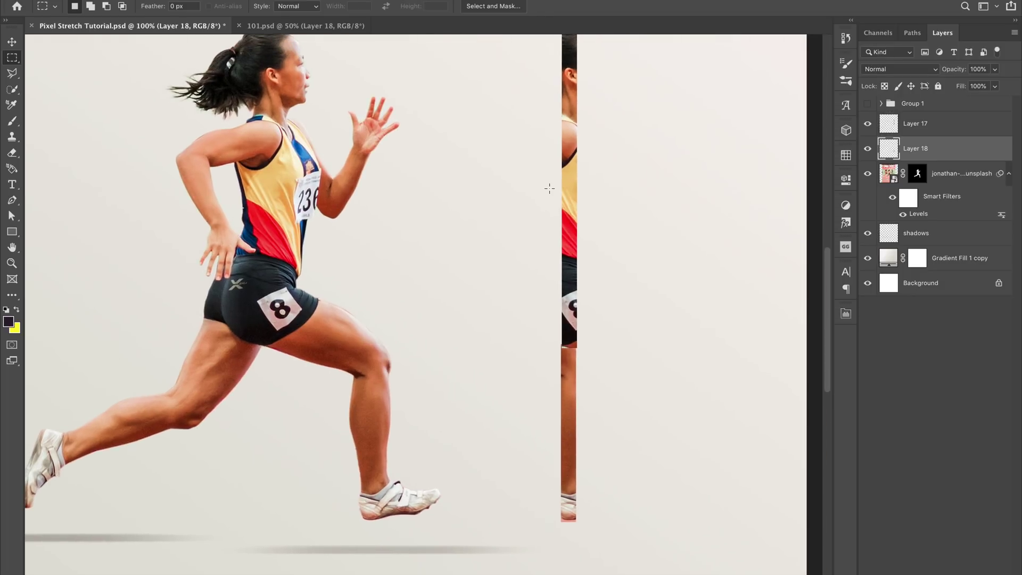
scroll(719, 151, "up", 3)
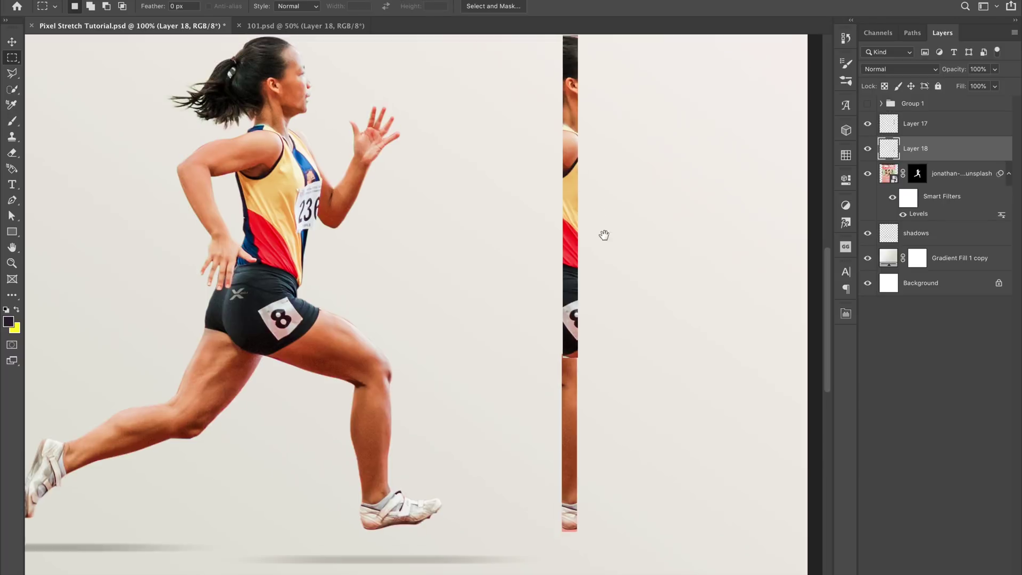
scroll(618, 163, "up", 1)
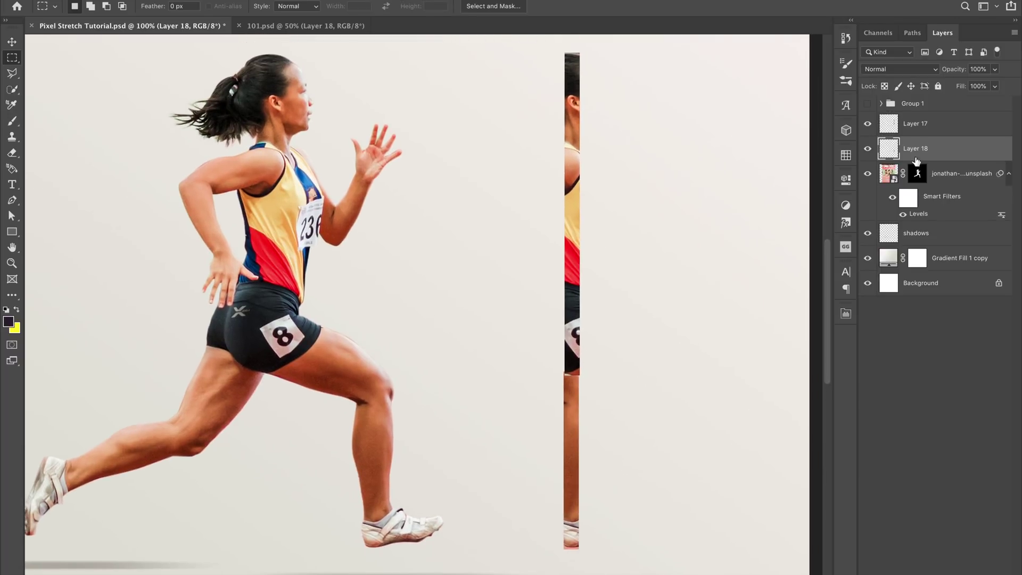
Merge Layers 17 and 18 into Layer 17, previewing a wide stretch and then cancelling it.
left_click(927, 127, "shift")
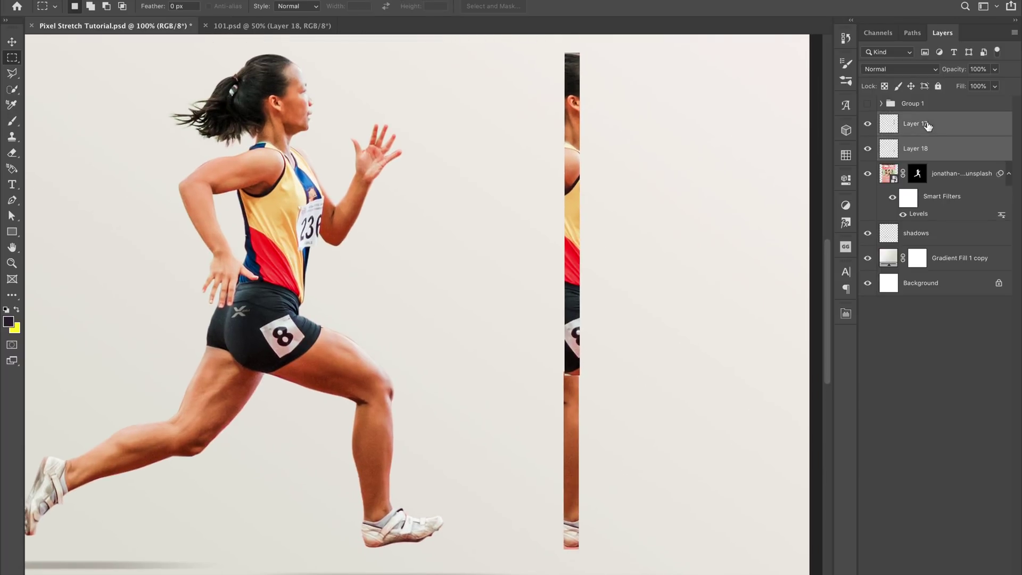
left_click_drag(927, 128, 898, 136)
key("ctrl+e")
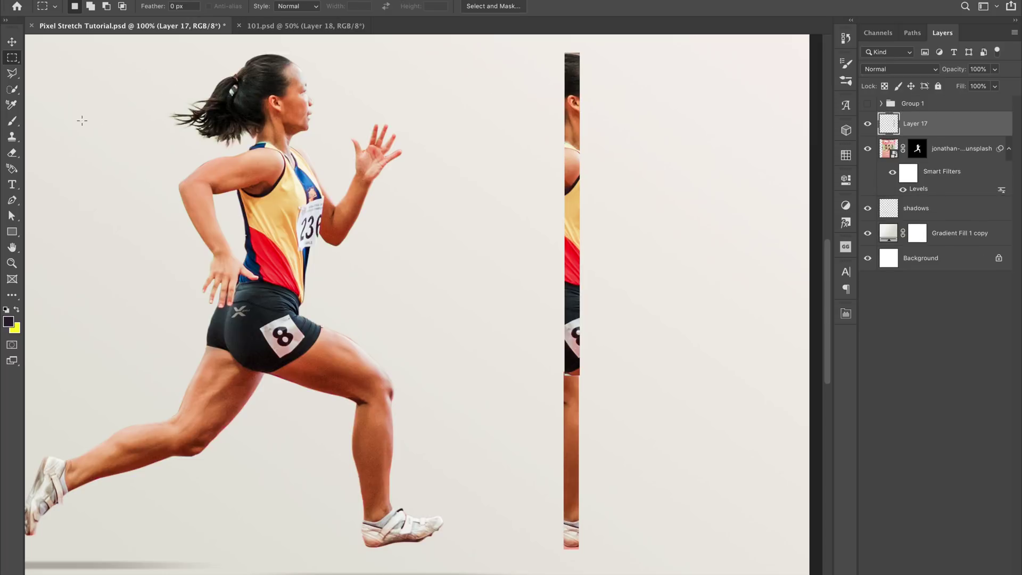
key("ctrl+t")
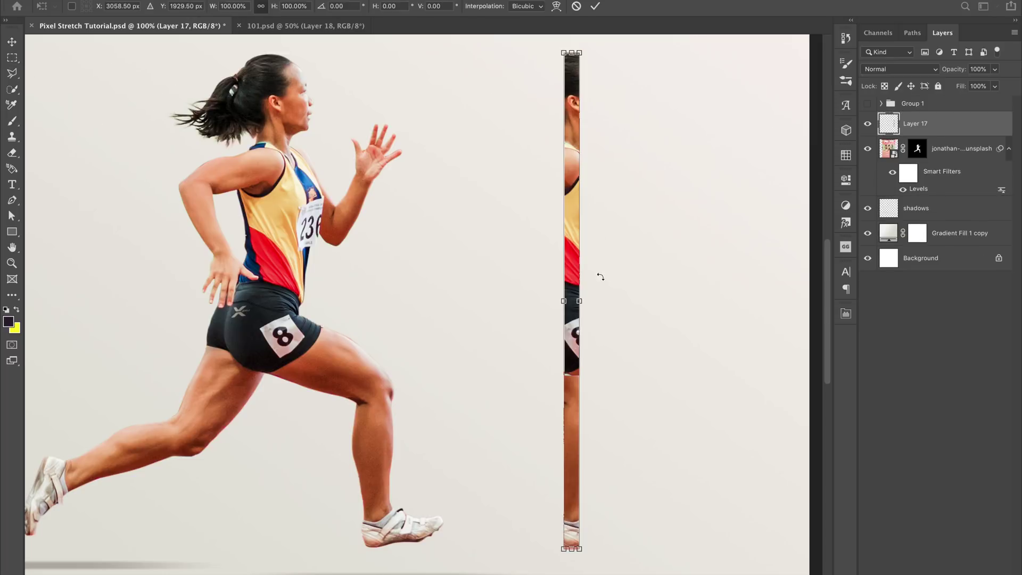
left_click_drag(598, 302, 703, 302)
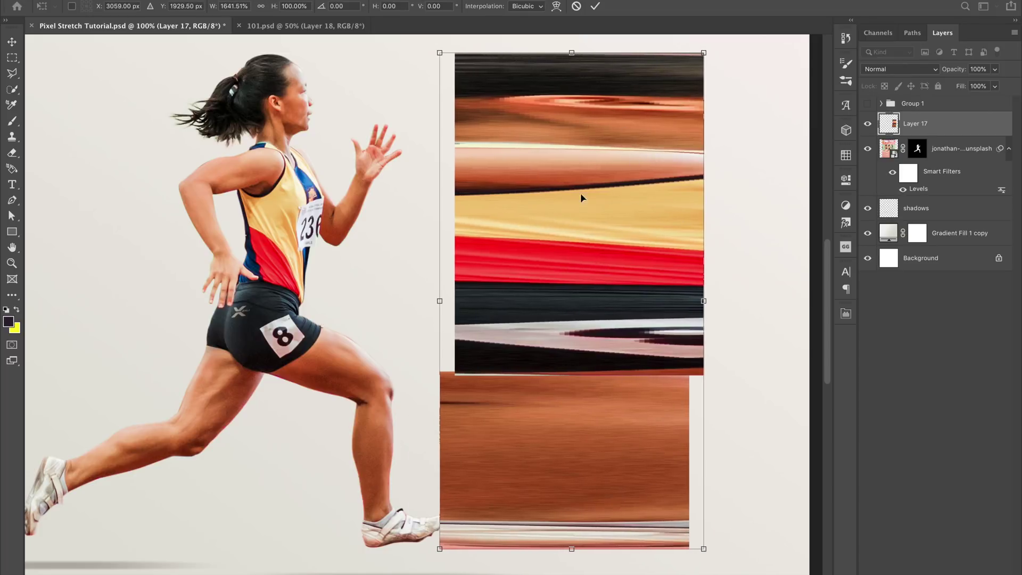
key("Escape")
key("m")
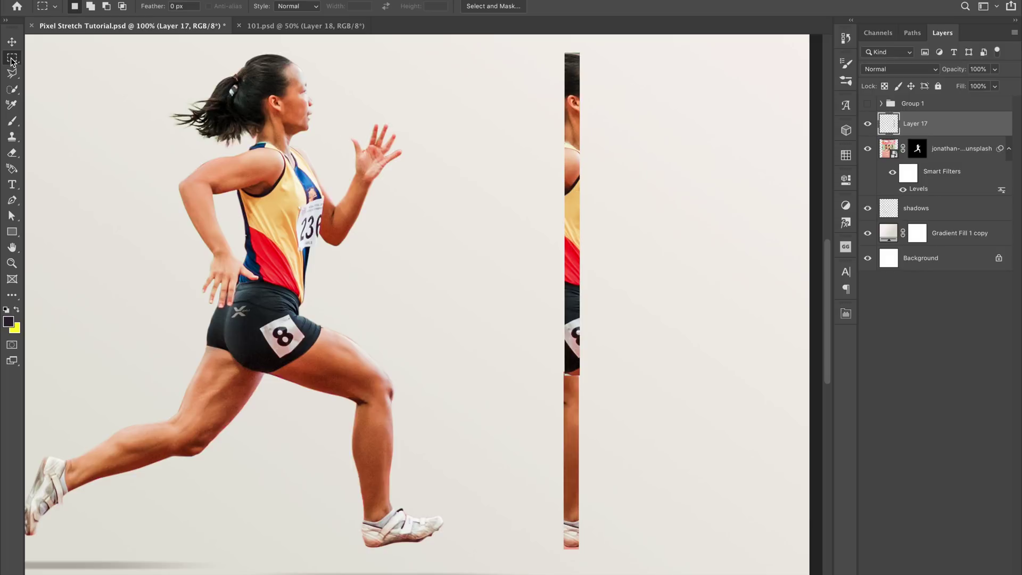
Copy a thin vertical slice of the strip onto Layer 18 and move it about 177 px right.
left_click_drag(568, 54, 573, 551)
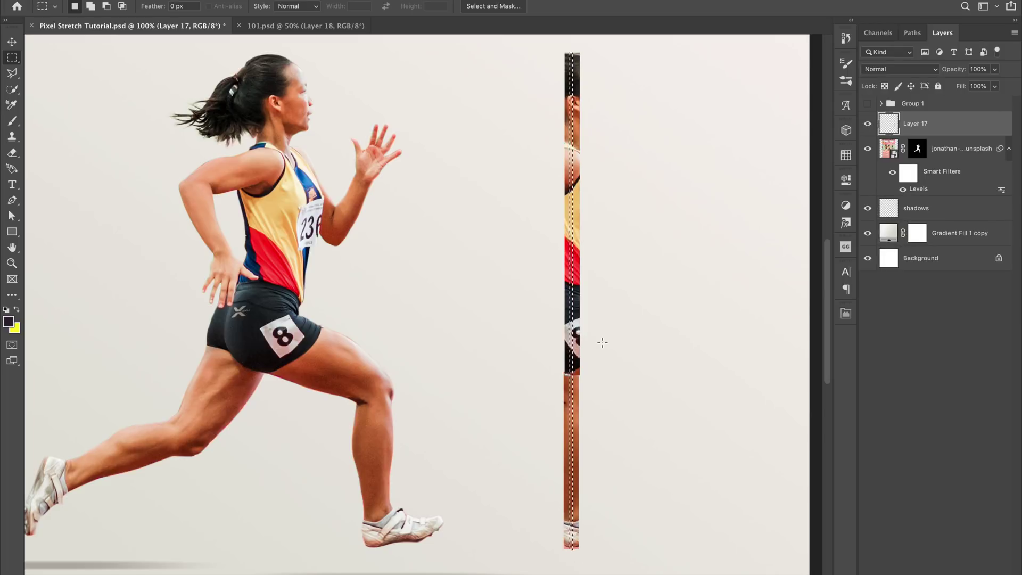
key("ctrl+d")
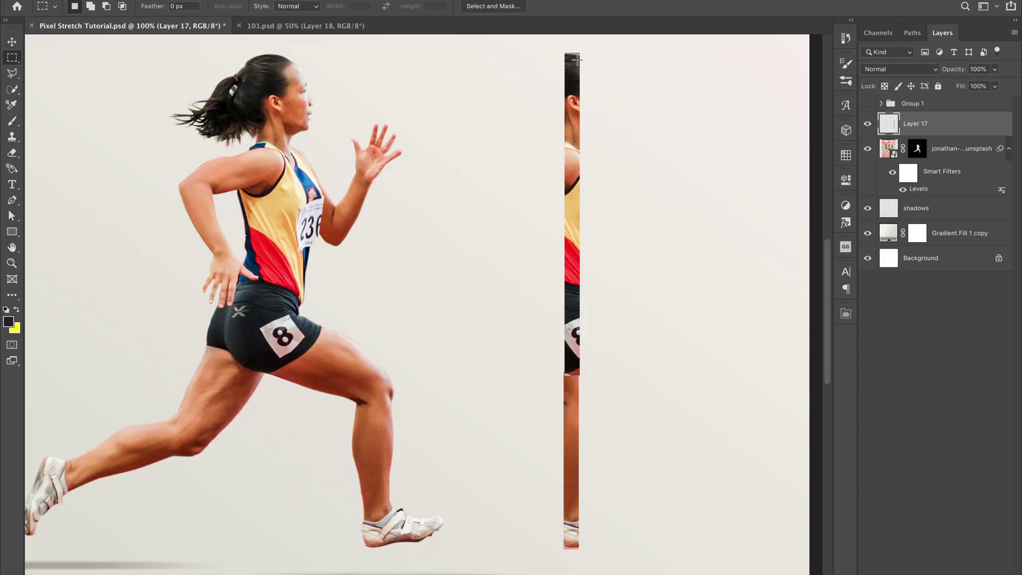
left_click_drag(576, 55, 574, 549)
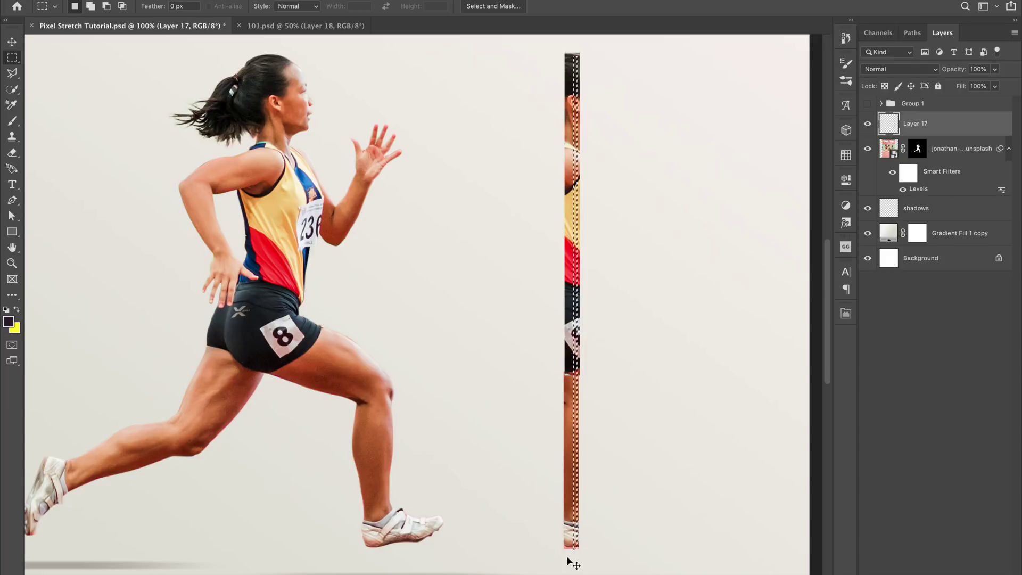
key("ctrl+j")
left_click_drag(573, 430, 635, 409)
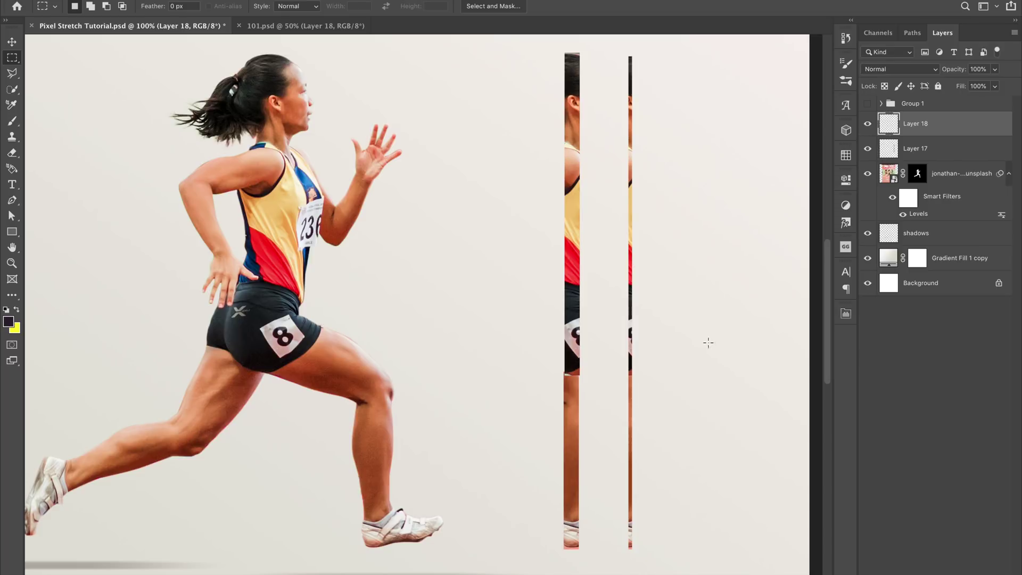
key("ctrl+minus")
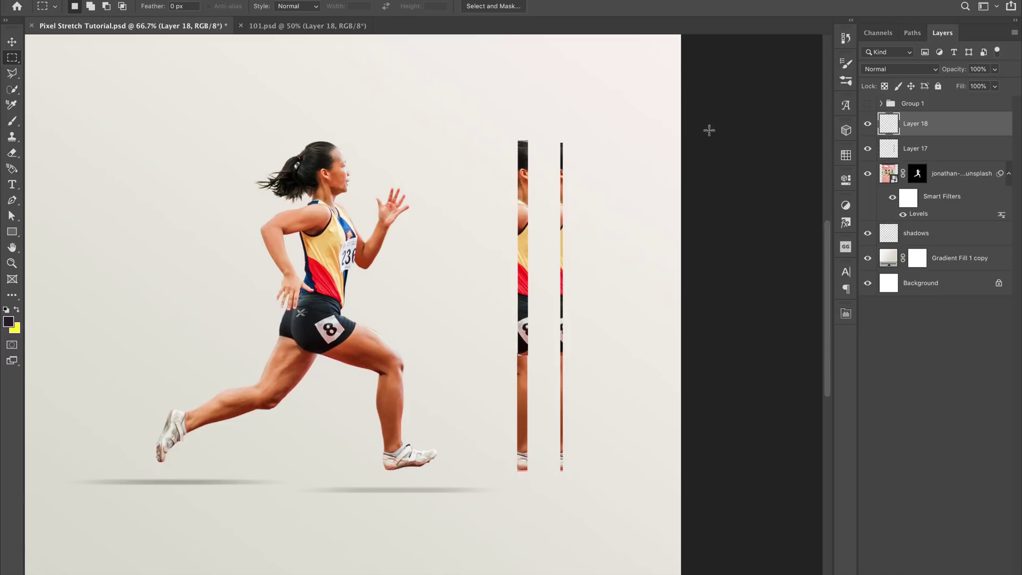
key("ctrl+t")
left_click_drag(558, 312, 304, 319)
left_click_drag(602, 330, 439, 346)
key("Return")
key("m")
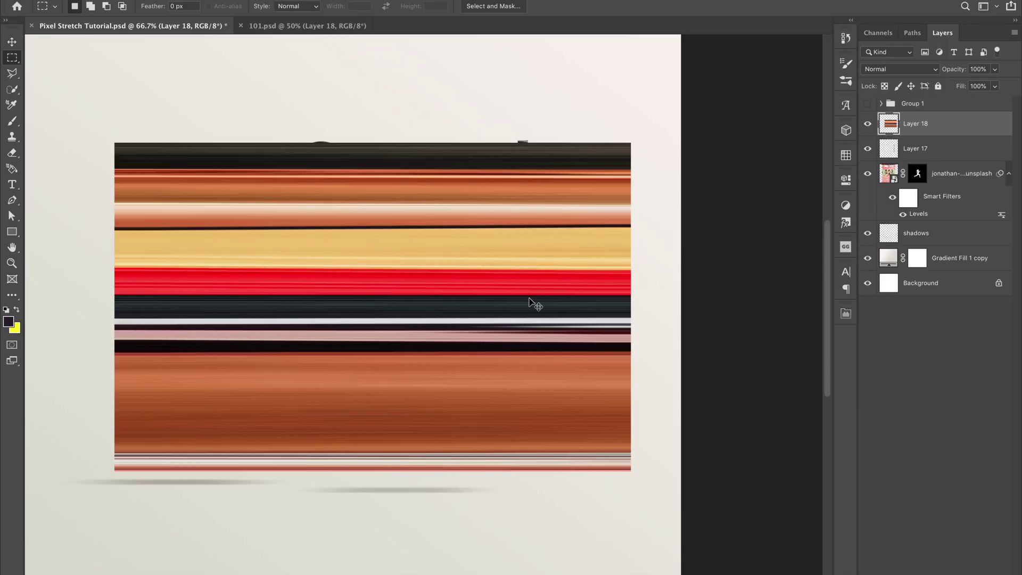
key("ctrl+z")
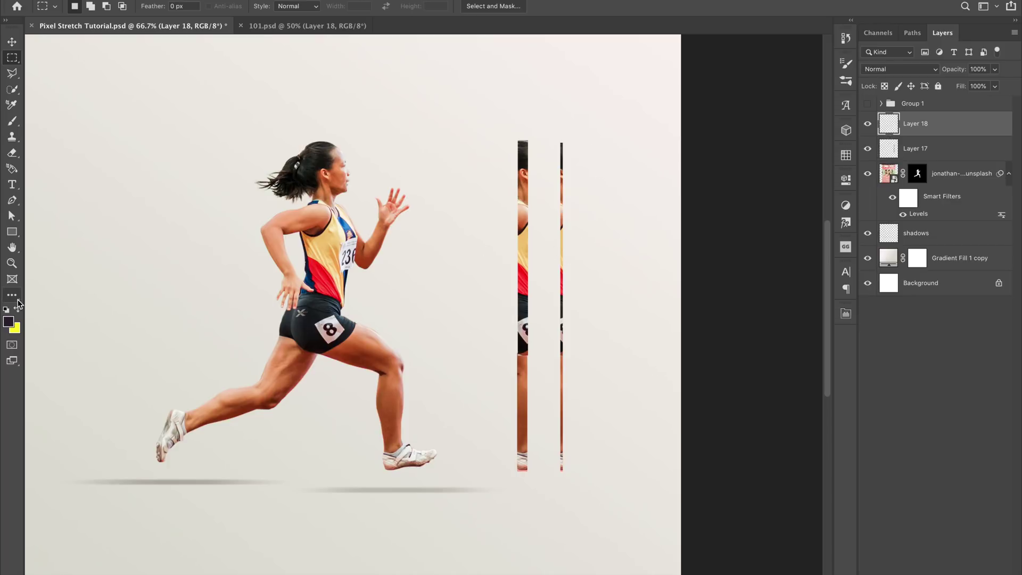
left_click(11, 294)
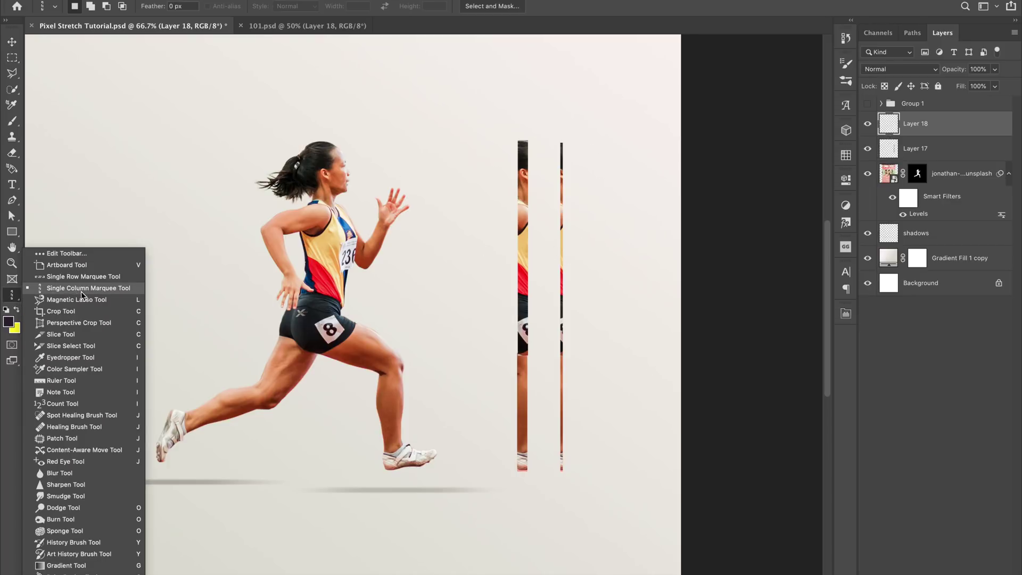
Copy a one-pixel column of the Layer 17 strip onto Layer 19 and move it 51 px right.
left_click(95, 294)
key("ctrl+plus")
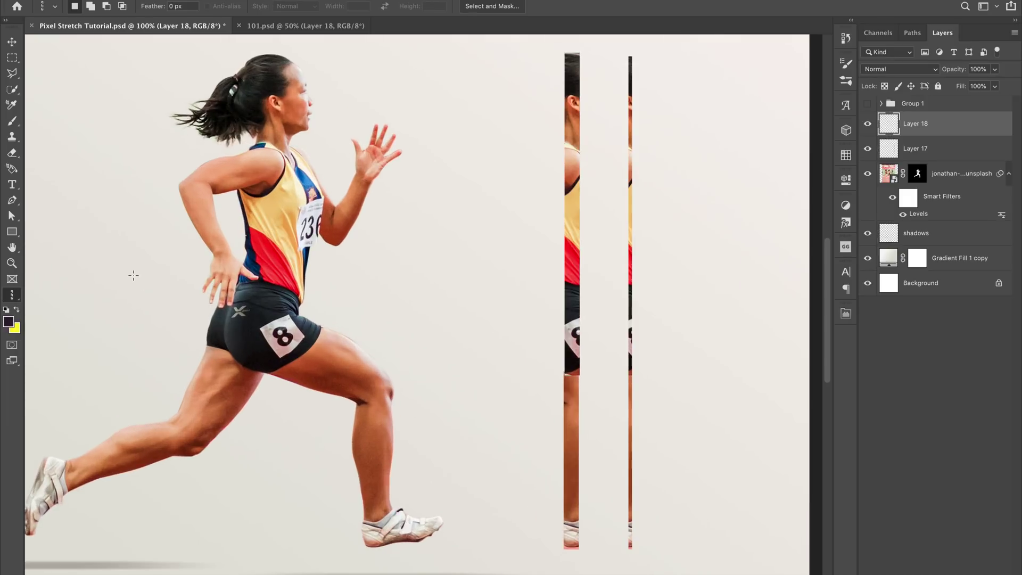
left_click(950, 149)
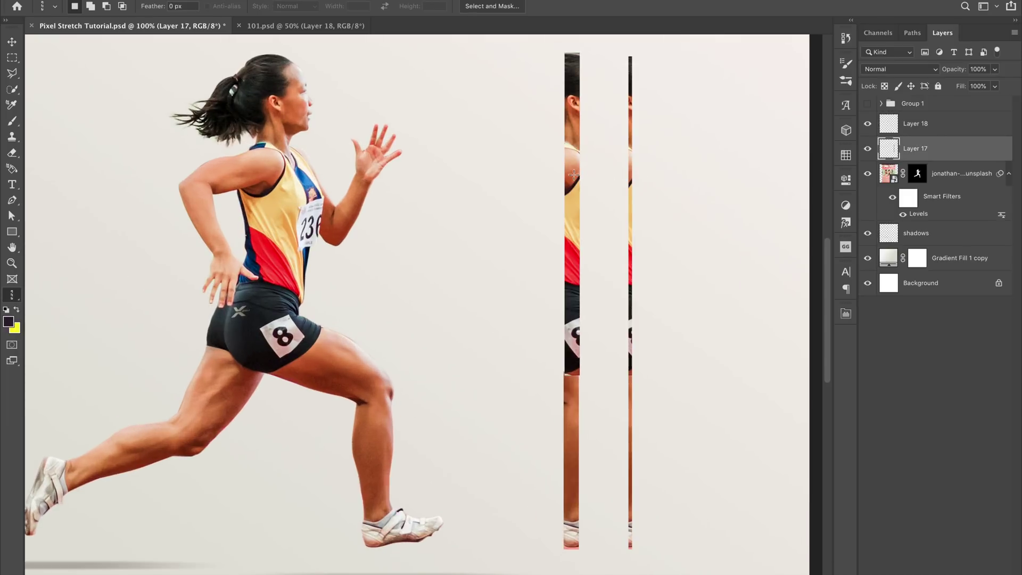
left_click(571, 176)
left_click(573, 176)
key("ctrl+j")
left_click_drag(596, 319, 701, 279)
key("ctrl+minus")
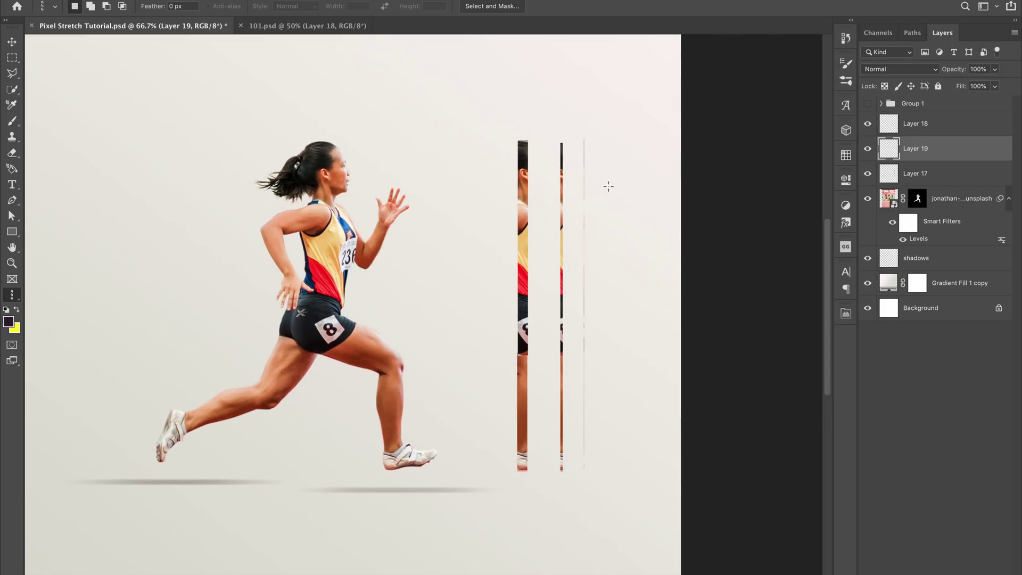
Stretch the Layer 19 pixel column sideways into wide colour streaks.
key("ctrl+t")
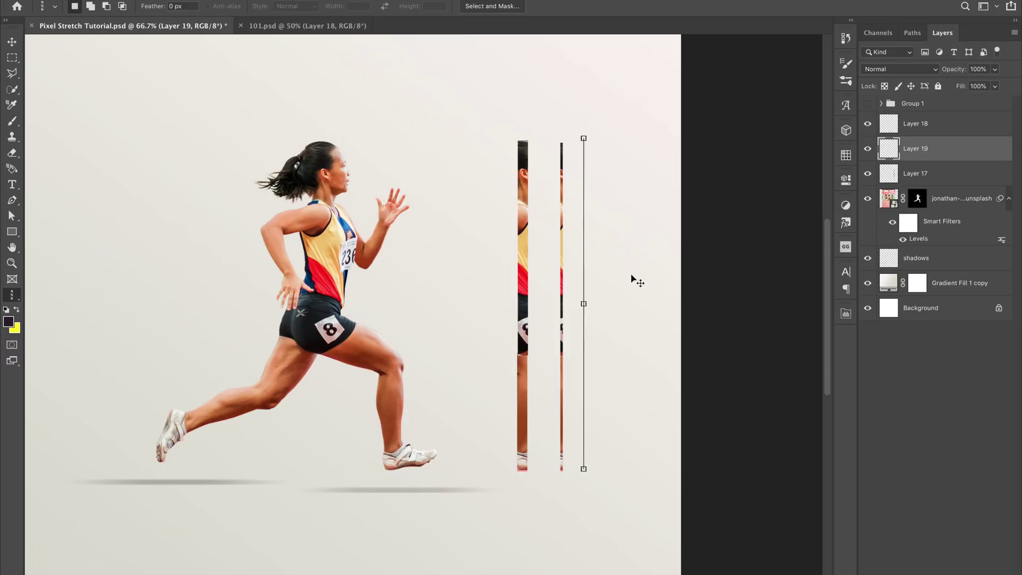
left_click_drag(583, 302, 237, 318)
key("Return")
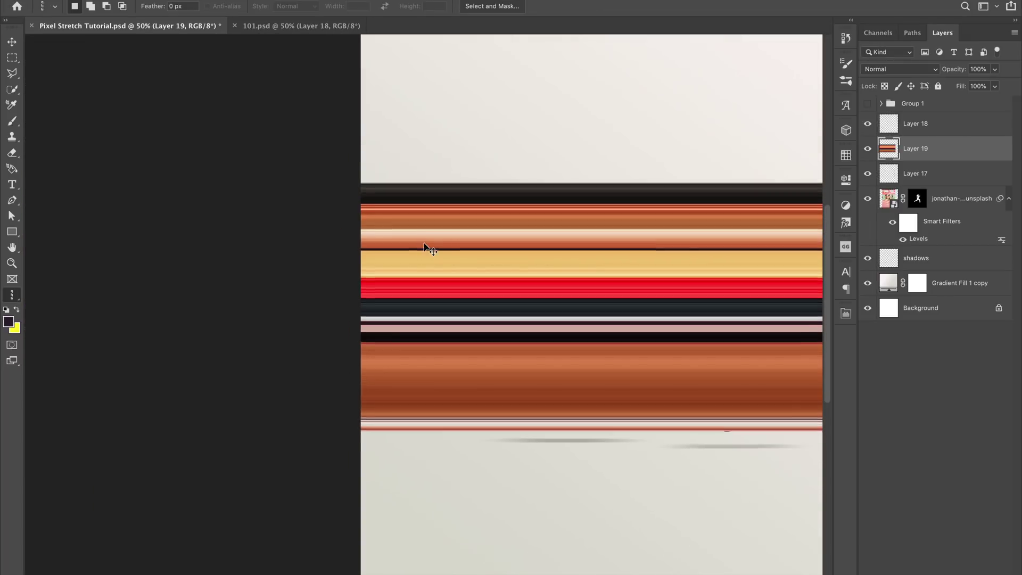
key("ctrl+plus")
scroll(217, 323, "right", 10)
scroll(217, 323, "up", 3)
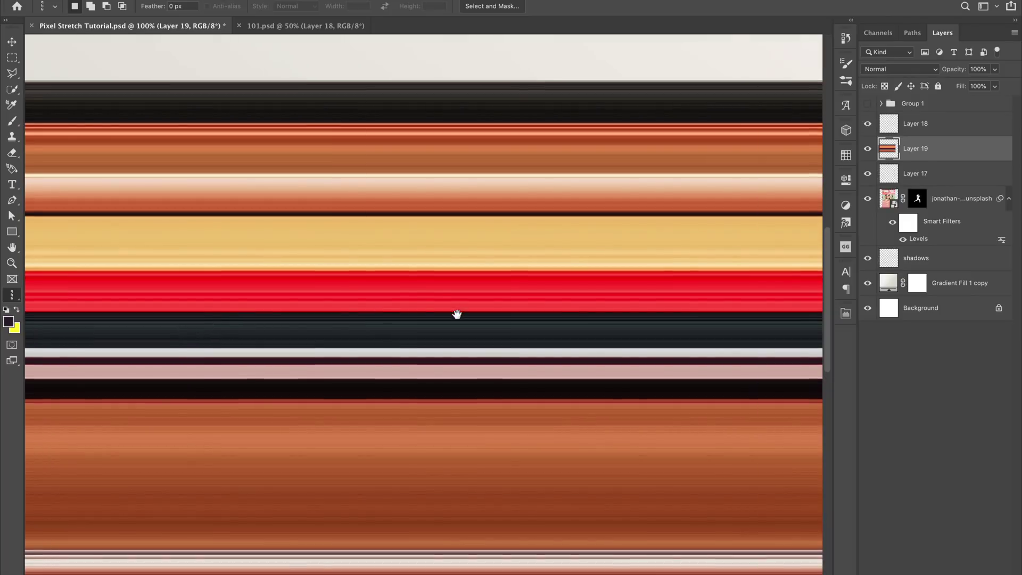
key("ctrl+minus")
key("ctrl+minus")
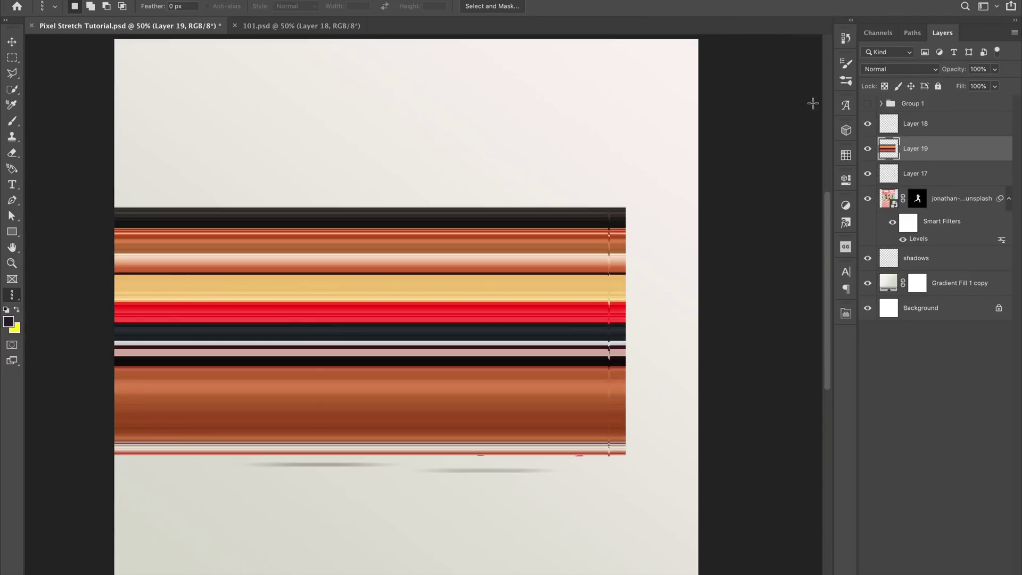
Stretch Layer 18's pixel column into streaks reaching the canvas's right edge.
left_click(904, 125)
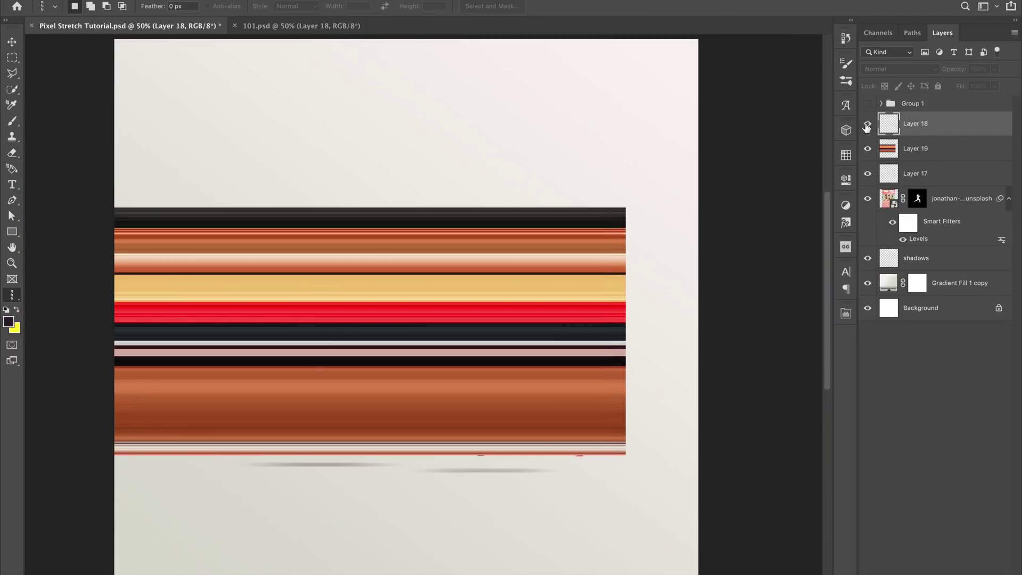
key("ctrl+t")
left_click_drag(606, 333, 173, 334)
left_click_drag(580, 293, 299, 320)
key("Return")
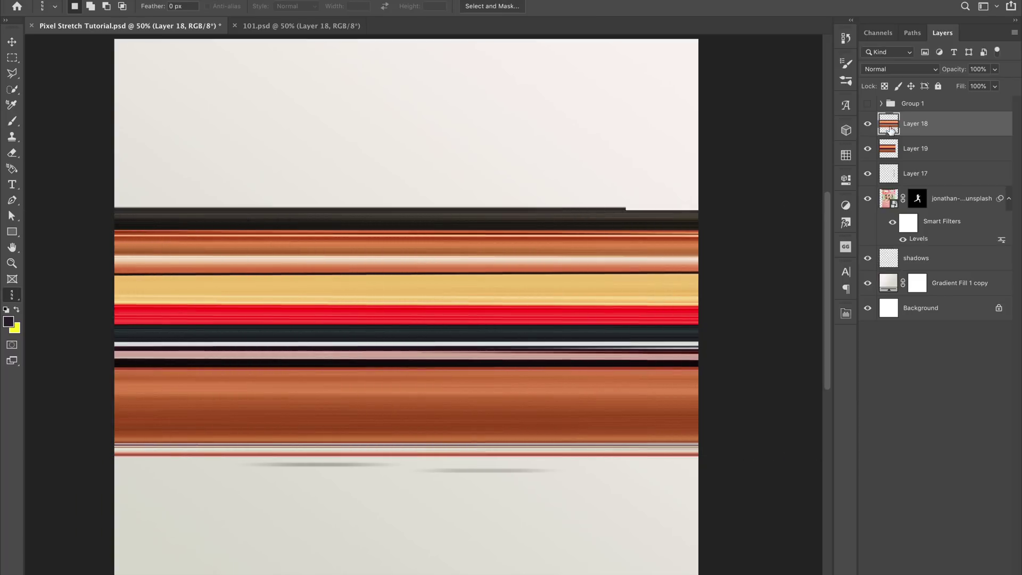
Toggle Layer 18's visibility to compare, then hide Layer 19.
left_click(867, 126)
left_click(868, 126)
left_click(869, 126)
left_click(869, 127)
left_click(866, 124)
left_click(867, 126)
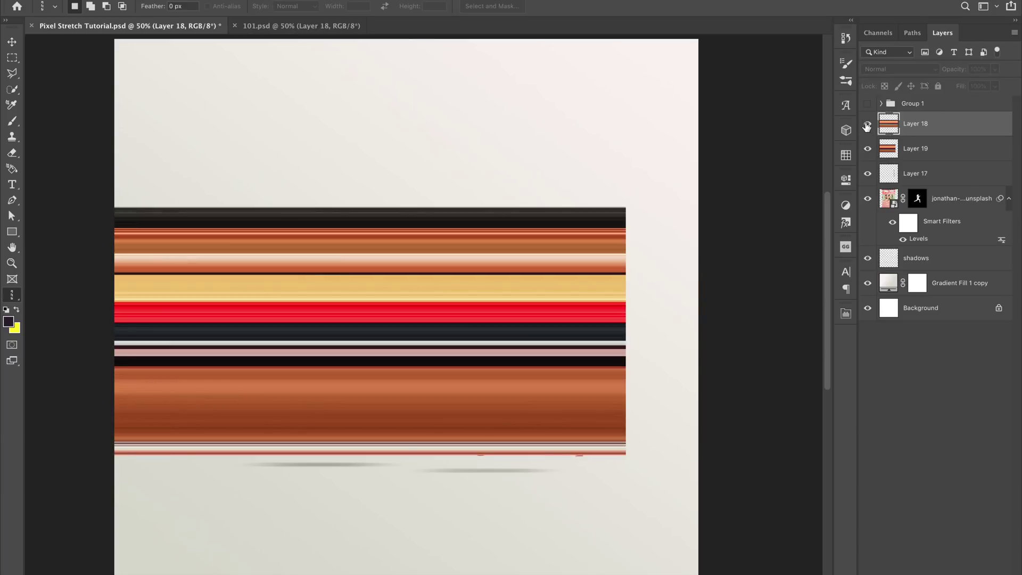
left_click(868, 149)
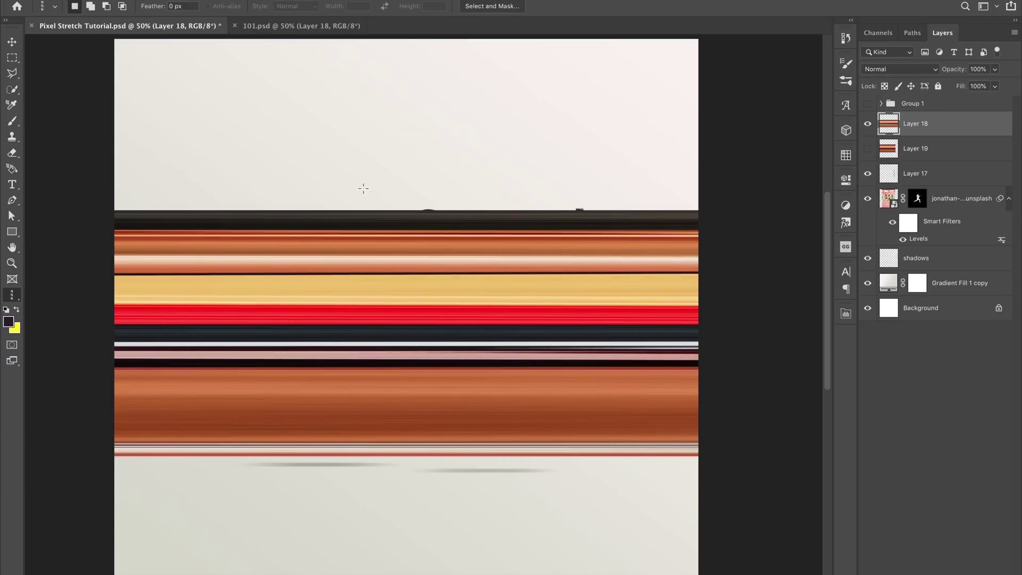
Move Layer 18 below the runner's jonathan smart object and hide Layer 17.
key("v")
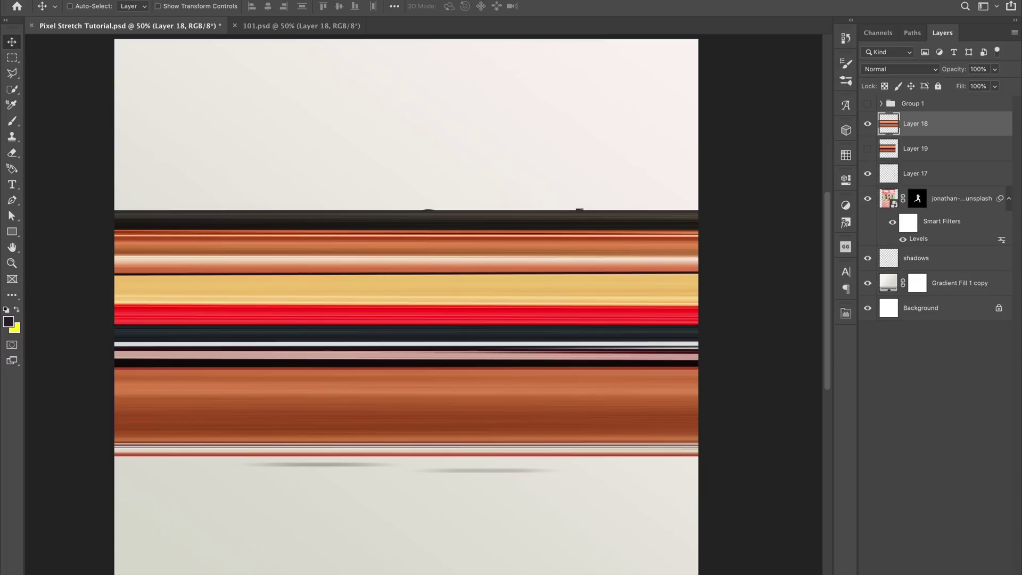
left_click_drag(926, 138, 926, 265)
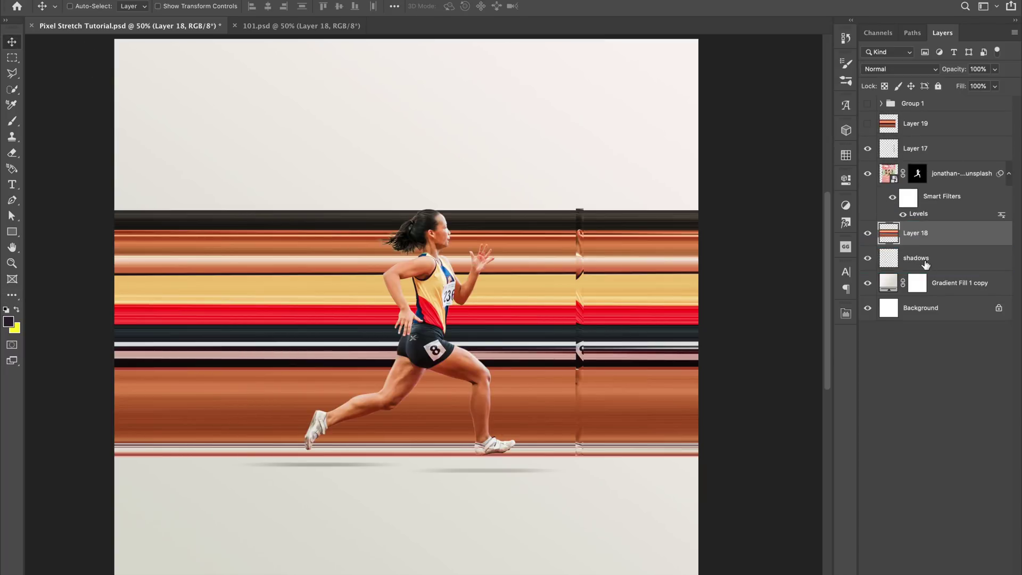
left_click(869, 150)
Shift the streaks slightly left and up, then add a layer mask to Layer 18.
left_click_drag(612, 425, 533, 416)
key("ctrl+plus")
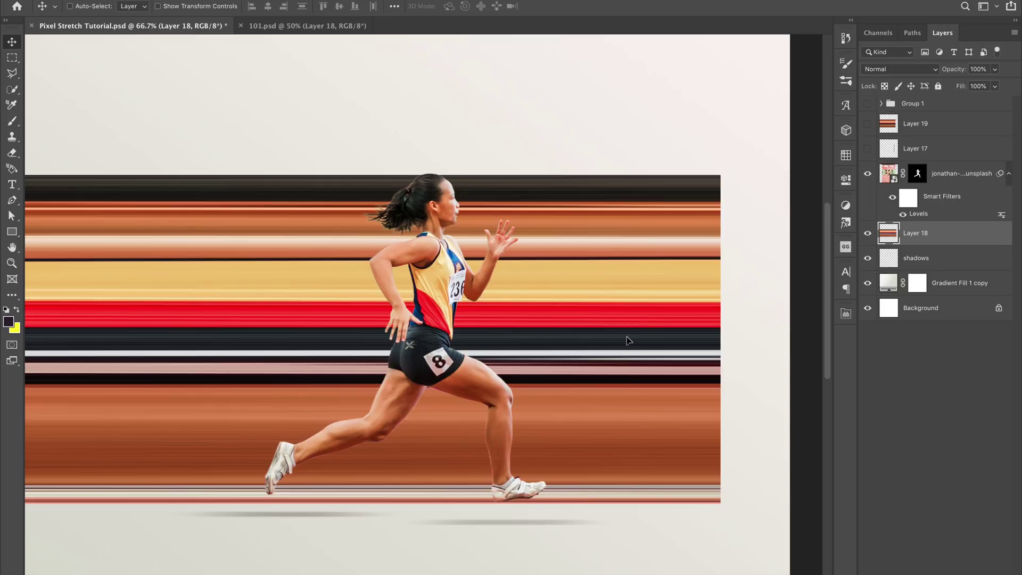
mouse_move(628, 341)
left_mouse_down()
mouse_move(634, 319)
mouse_move(629, 343)
left_mouse_up()
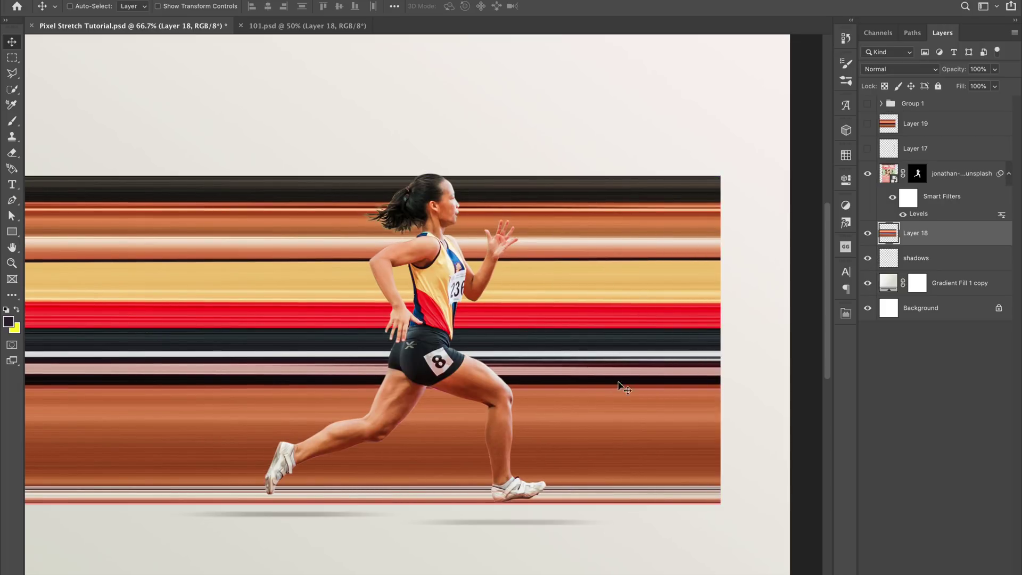
left_click_drag(624, 388, 589, 392)
key("Up")
key("Up")
key("Up")
key("Up")
key("Up")
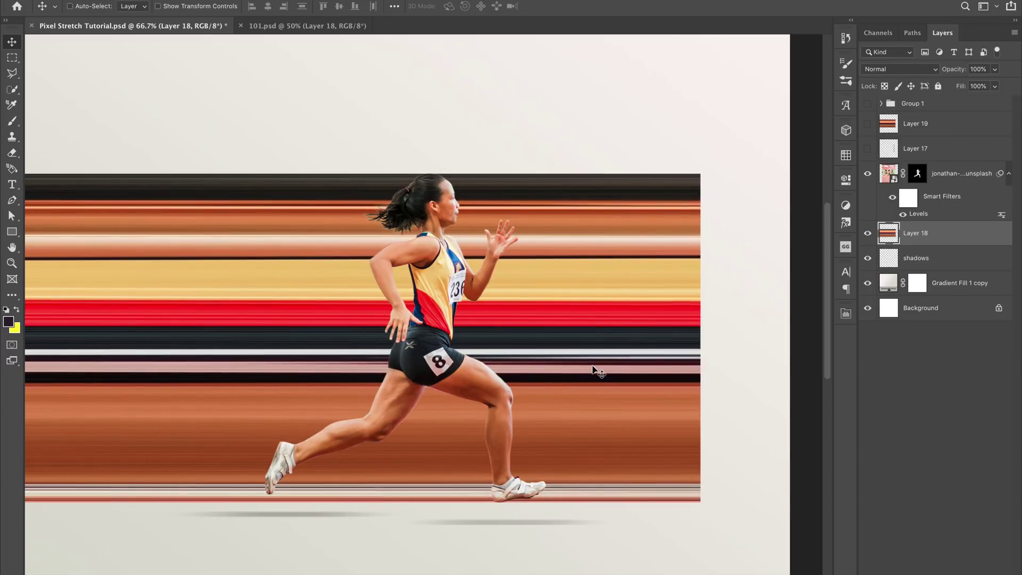
key("Up")
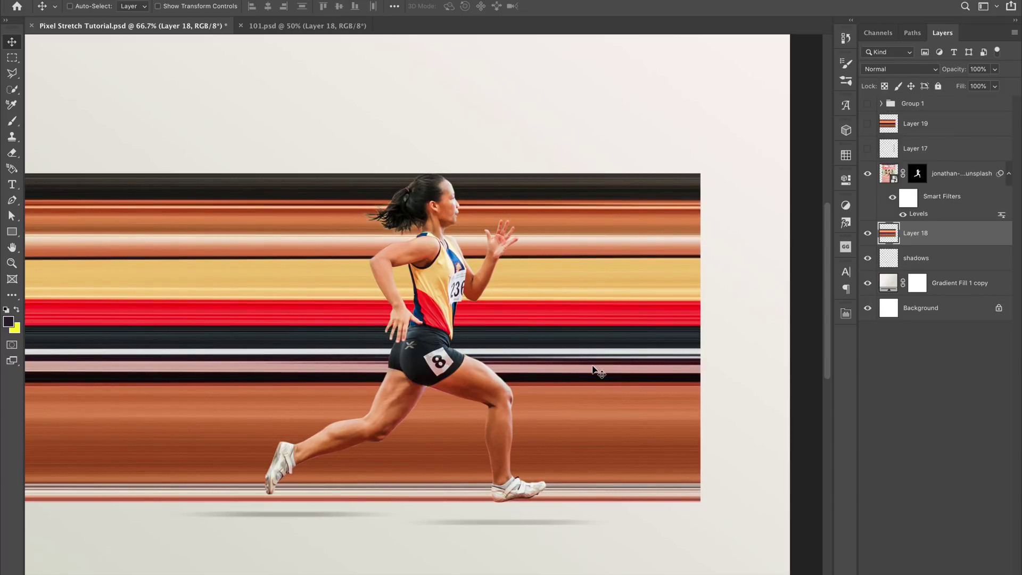
left_click_drag(692, 283, 578, 312)
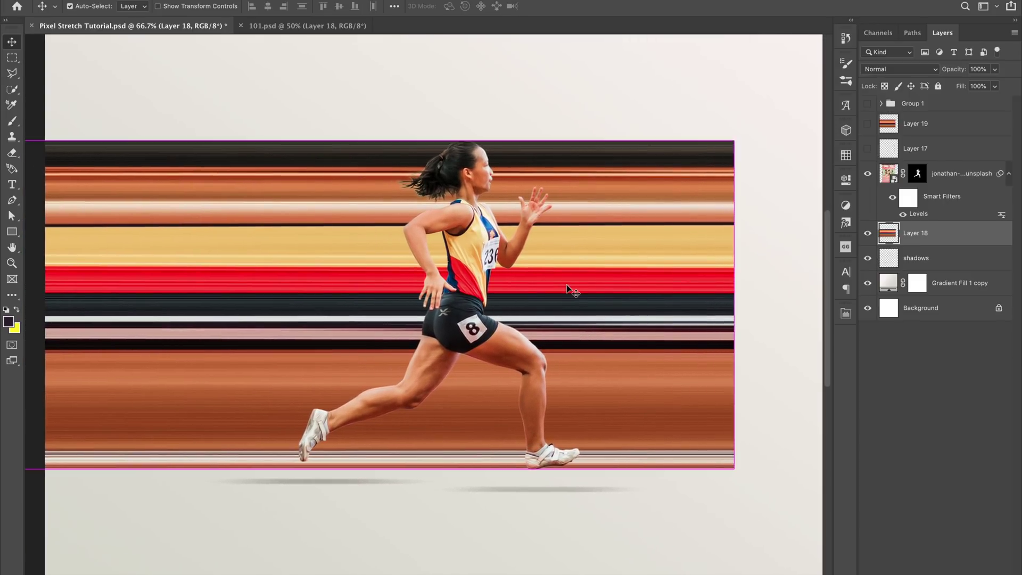
scroll(570, 289, "down", 2)
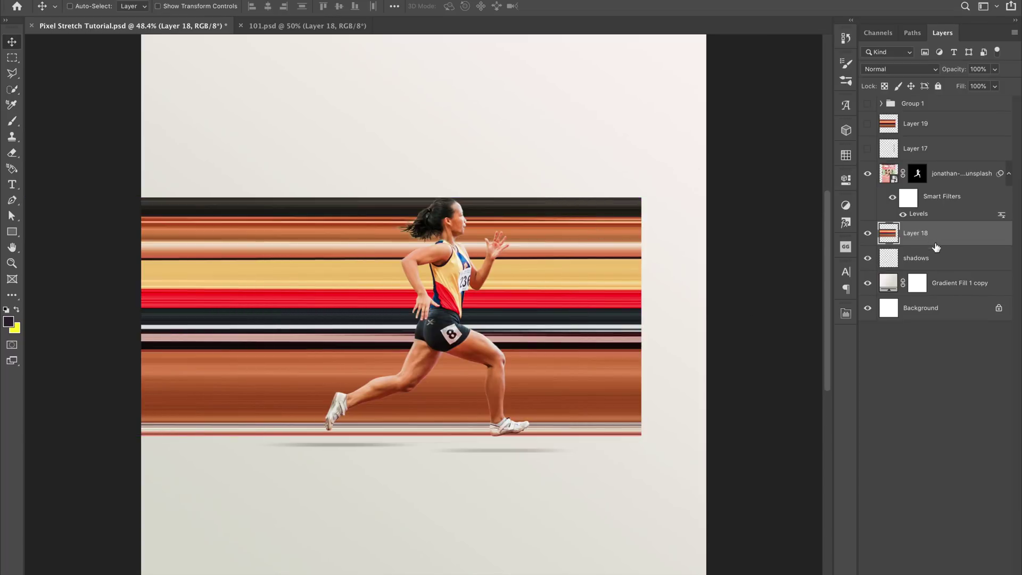
left_click(936, 537)
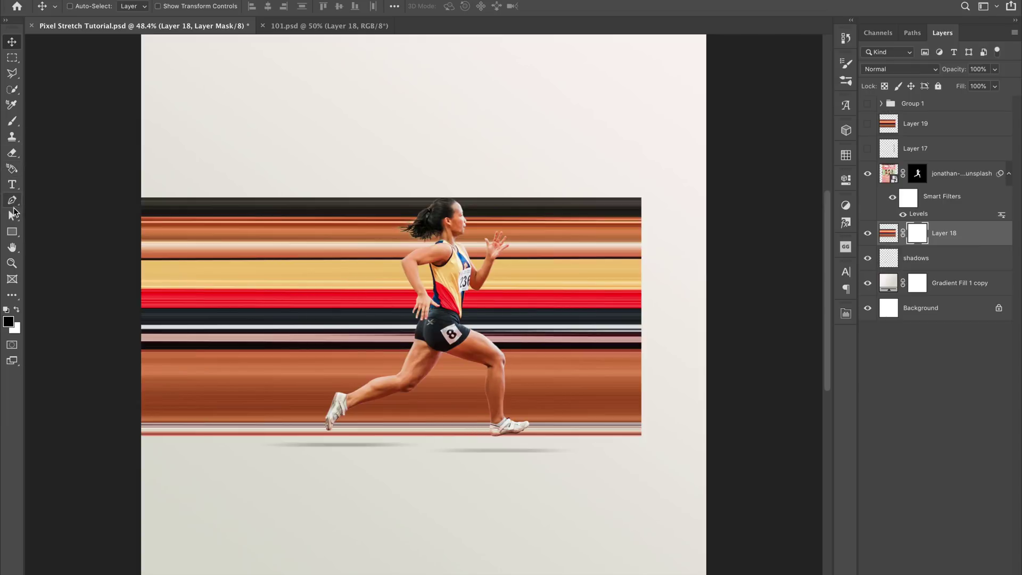
Pick the Hard Round brush from General Brushes, undoing a trial mask stroke.
left_click(12, 120)
right_click(441, 266)
double_click(567, 345)
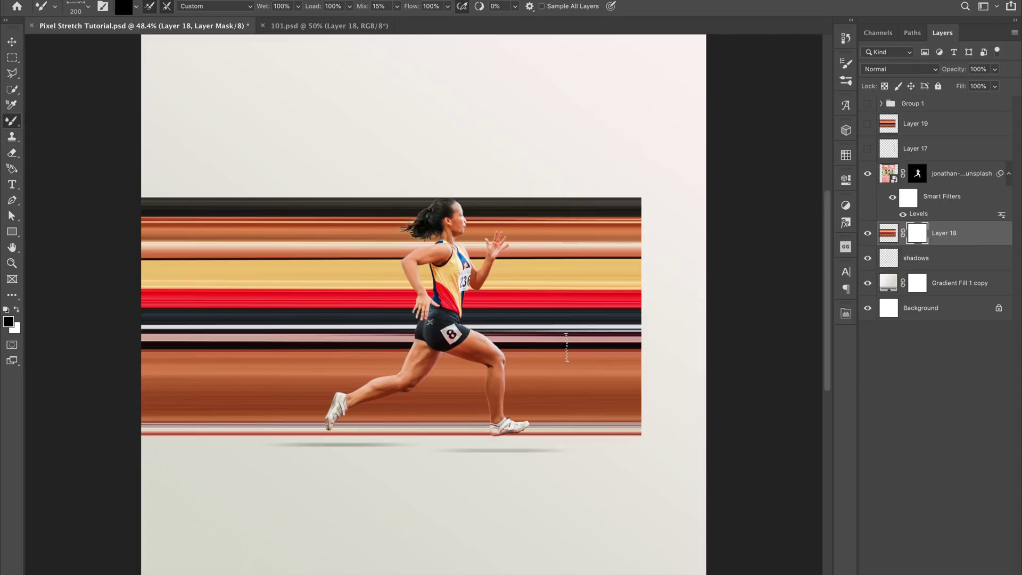
right_click(537, 307)
scroll(634, 397, "up", 10)
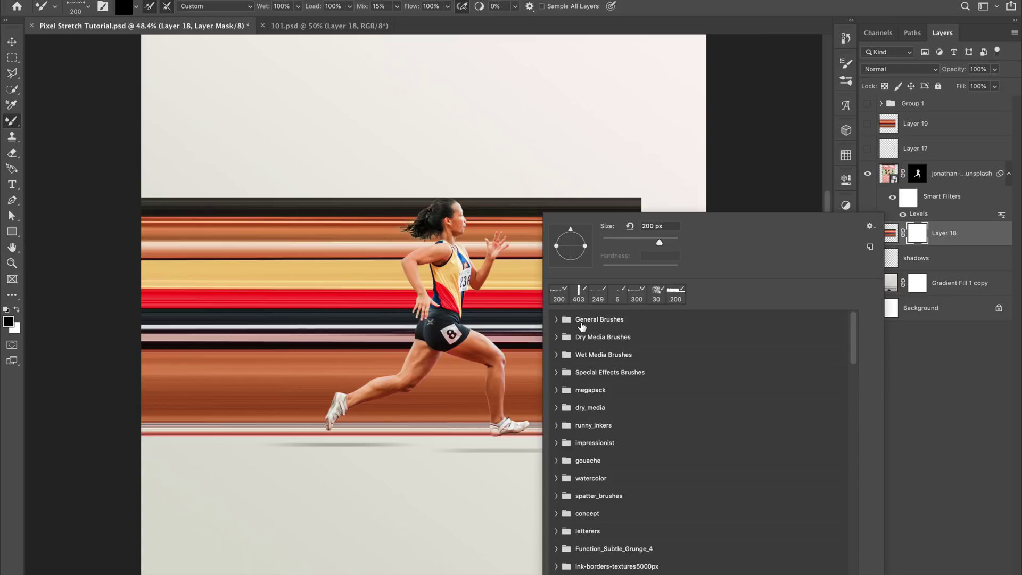
left_click(556, 322)
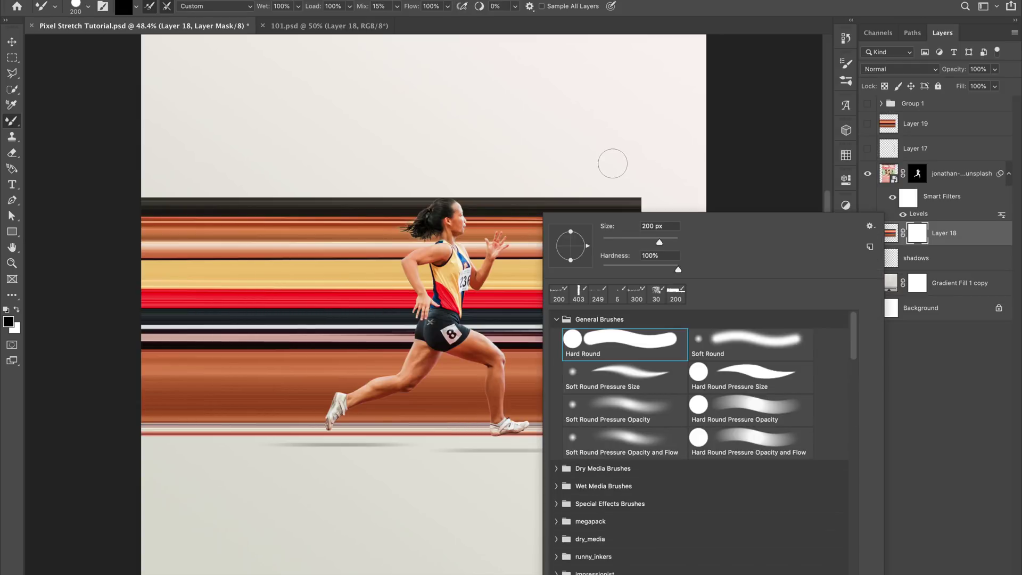
left_click(612, 162)
mouse_move(596, 224)
left_mouse_down()
mouse_move(625, 213)
mouse_move(636, 261)
left_mouse_up()
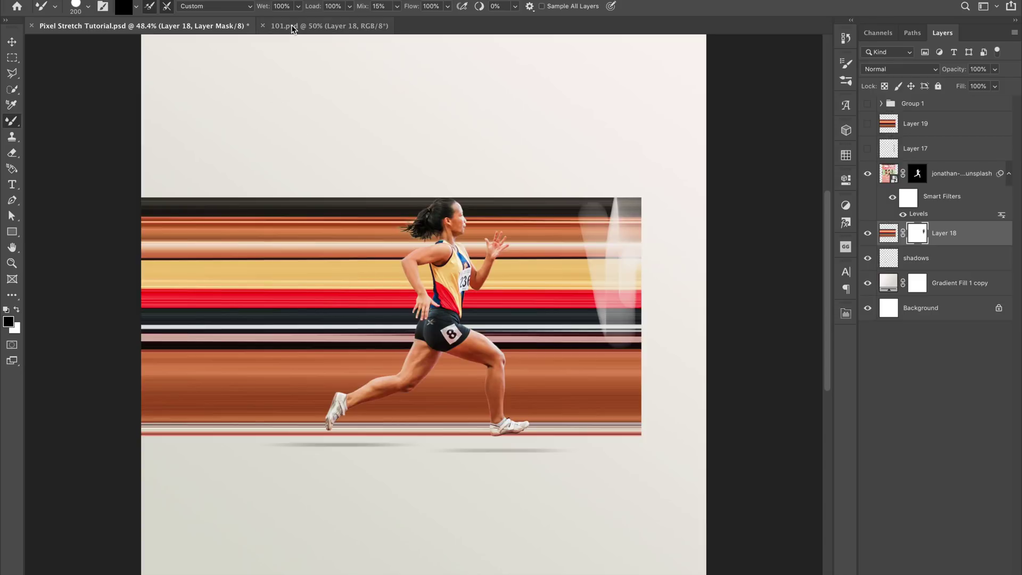
key("ctrl+z")
Use the standard Brush with Hard Round at 100% flow to mask out the streaks' right ends.
right_click(12, 121)
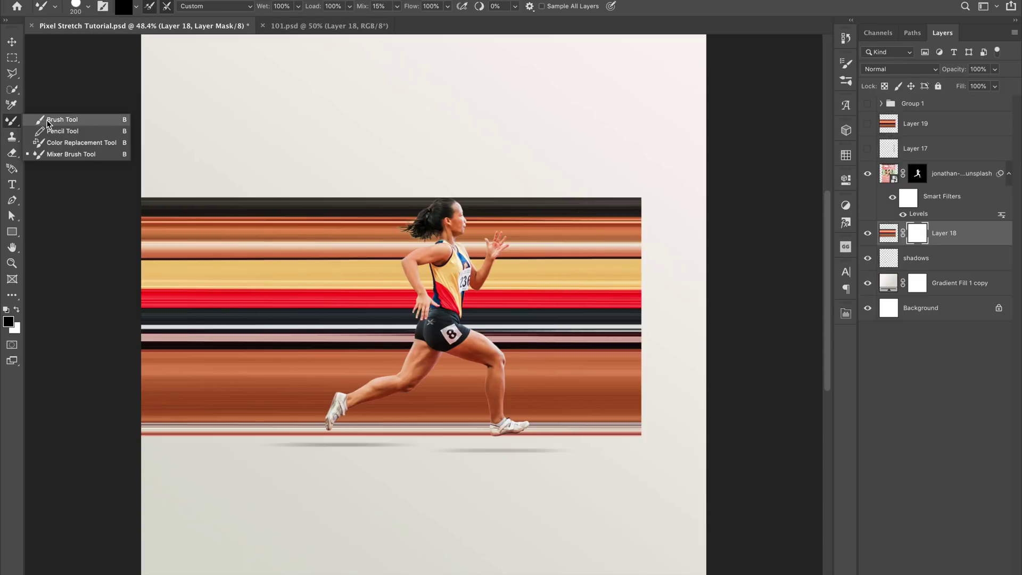
left_click(53, 119)
right_click(620, 213)
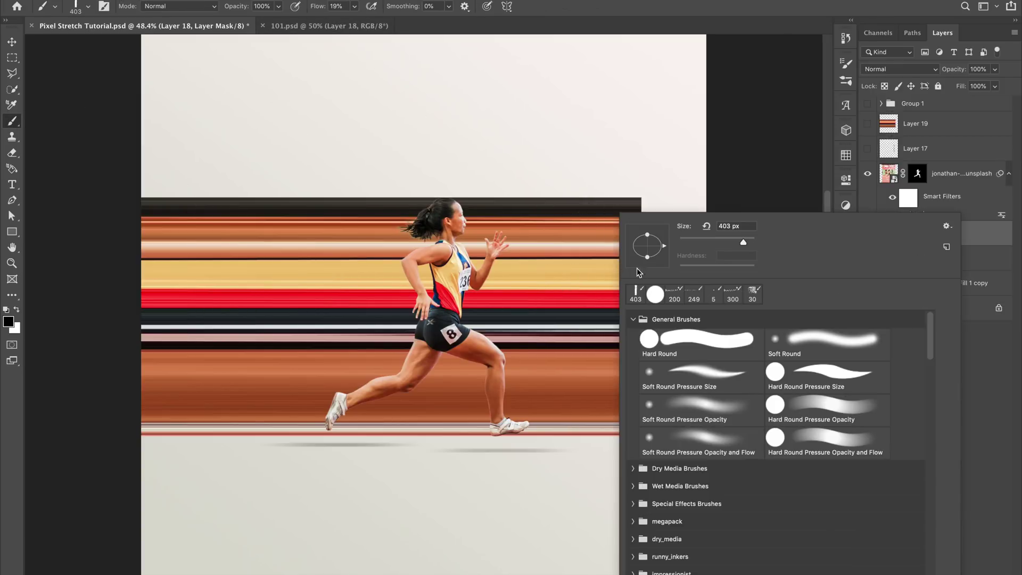
double_click(674, 337)
mouse_move(612, 202)
left_mouse_down()
mouse_move(621, 228)
mouse_move(607, 234)
left_mouse_up()
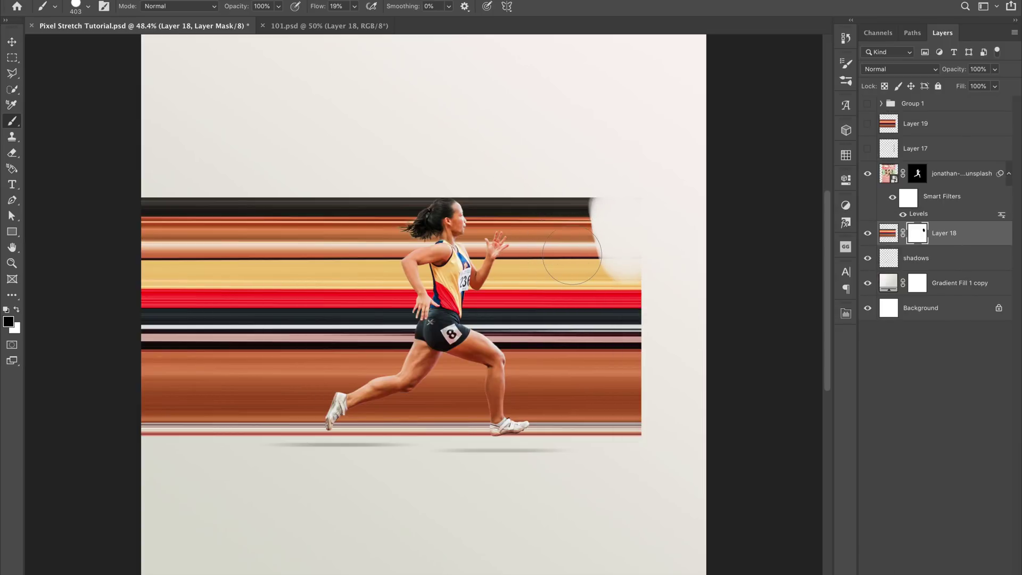
right_click(573, 255)
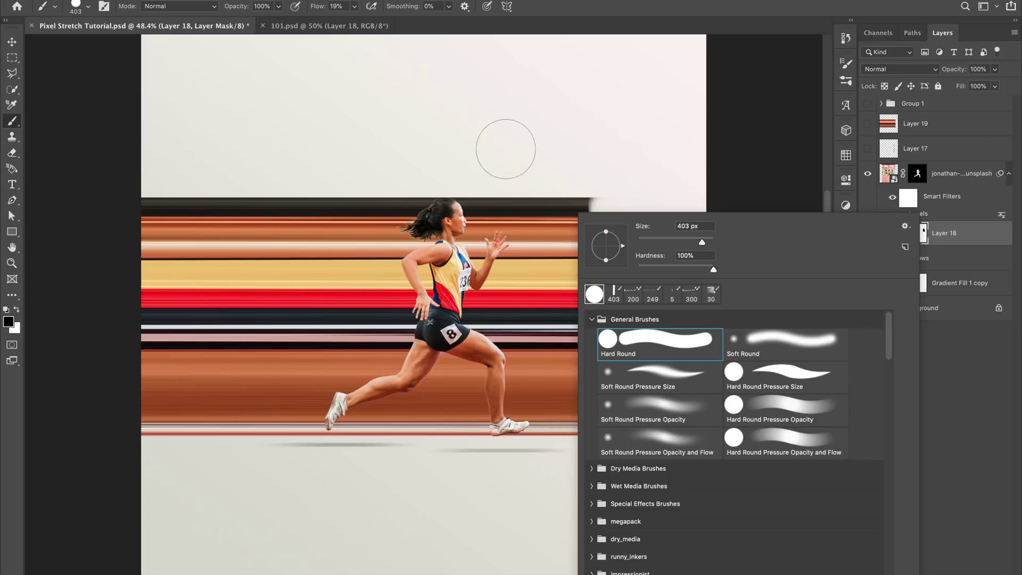
left_click(357, 103)
left_click(355, 6)
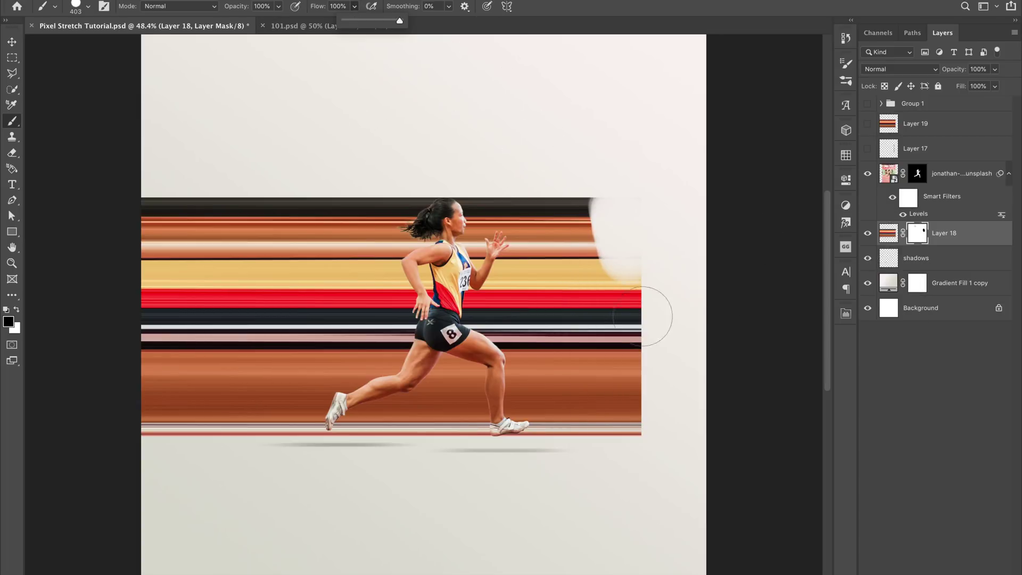
mouse_move(593, 322)
left_mouse_down()
mouse_move(612, 396)
mouse_move(572, 372)
mouse_move(621, 426)
mouse_move(538, 391)
mouse_move(464, 426)
mouse_move(468, 349)
mouse_move(456, 298)
mouse_move(416, 263)
mouse_move(392, 130)
mouse_move(397, 101)
mouse_move(458, 199)
mouse_move(507, 156)
mouse_move(591, 247)
mouse_move(549, 315)
mouse_move(442, 155)
mouse_move(502, 206)
left_mouse_up()
Paint black on the mask over the streaks in front of the runner, then swap to white.
key("ctrl+plus")
key("ctrl+plus")
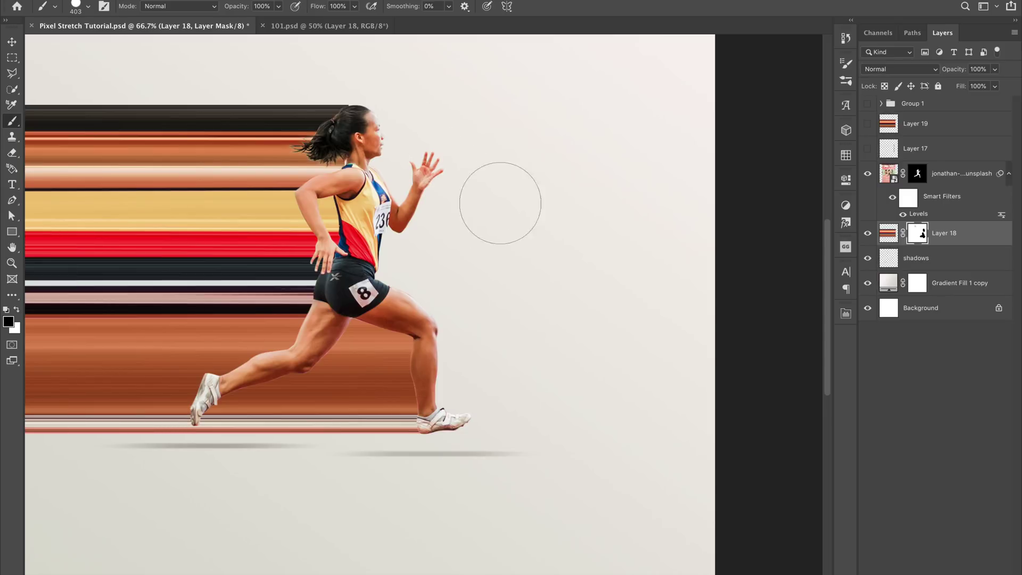
left_click_drag(571, 211, 646, 189)
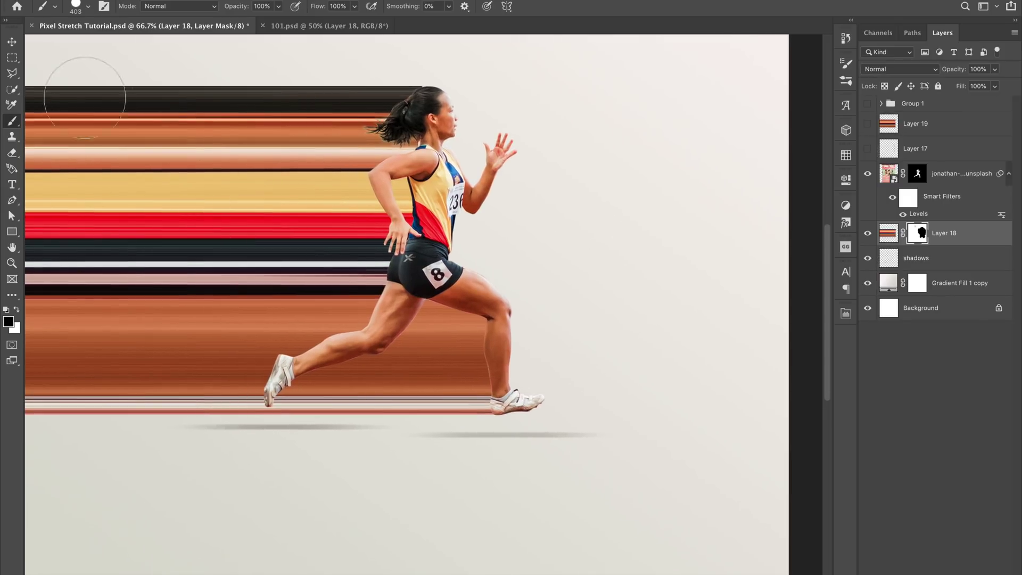
left_click(11, 42)
left_click_drag(543, 307, 645, 170)
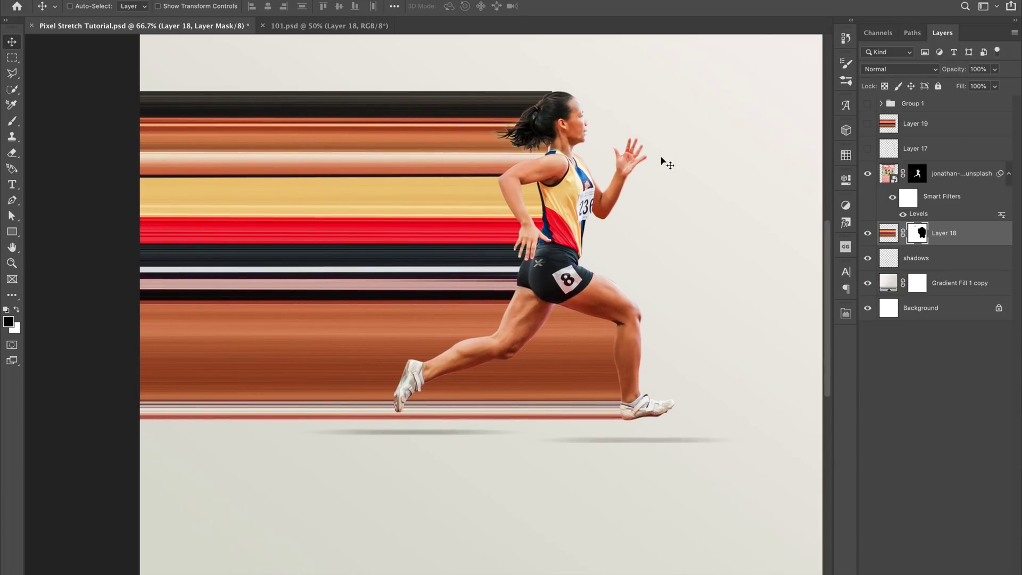
key("b")
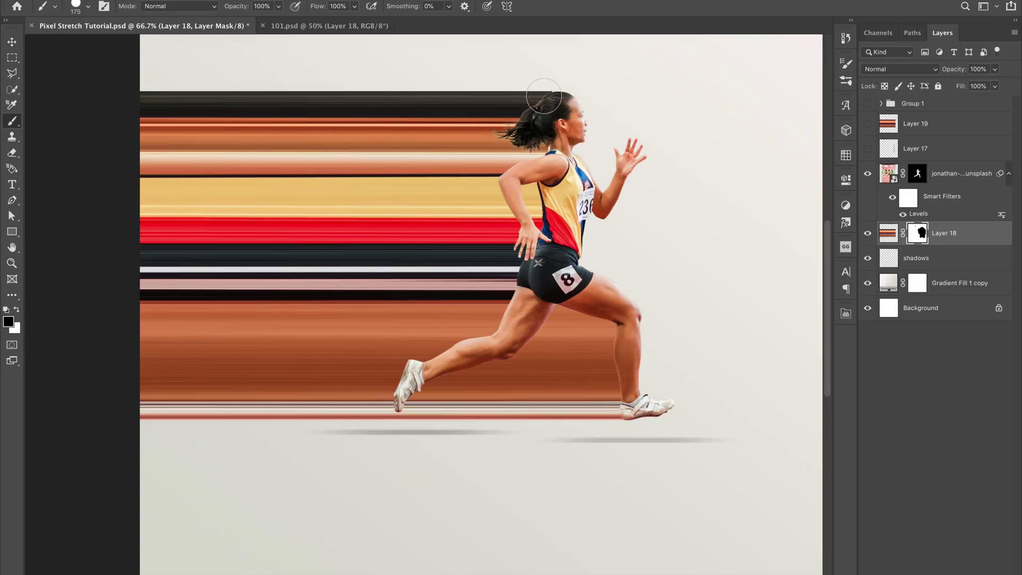
key("x")
left_click(10, 42)
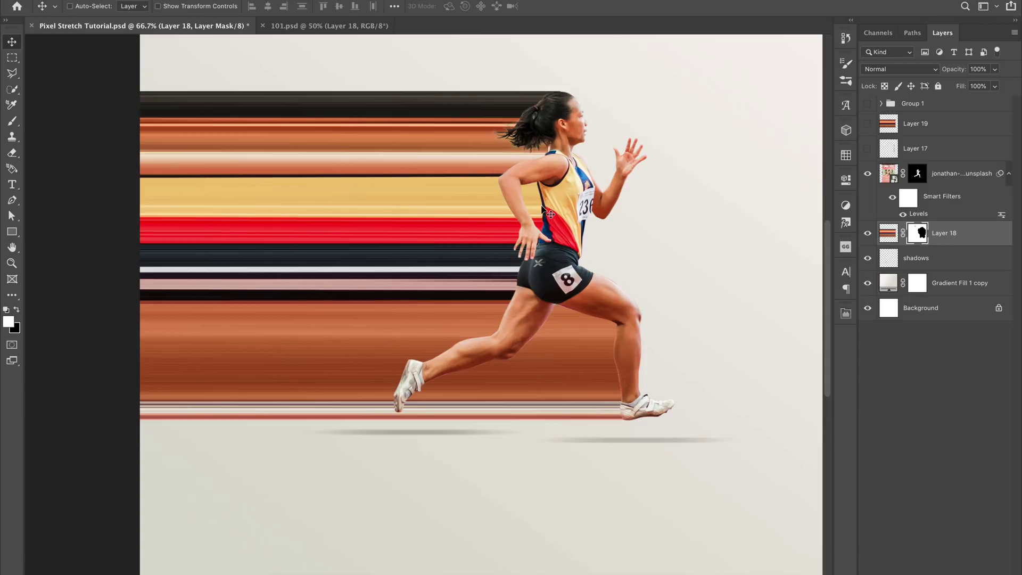
Copy a strip across the red stripe from Layer 18 to a new layer and move it up 55 px.
left_click(891, 238)
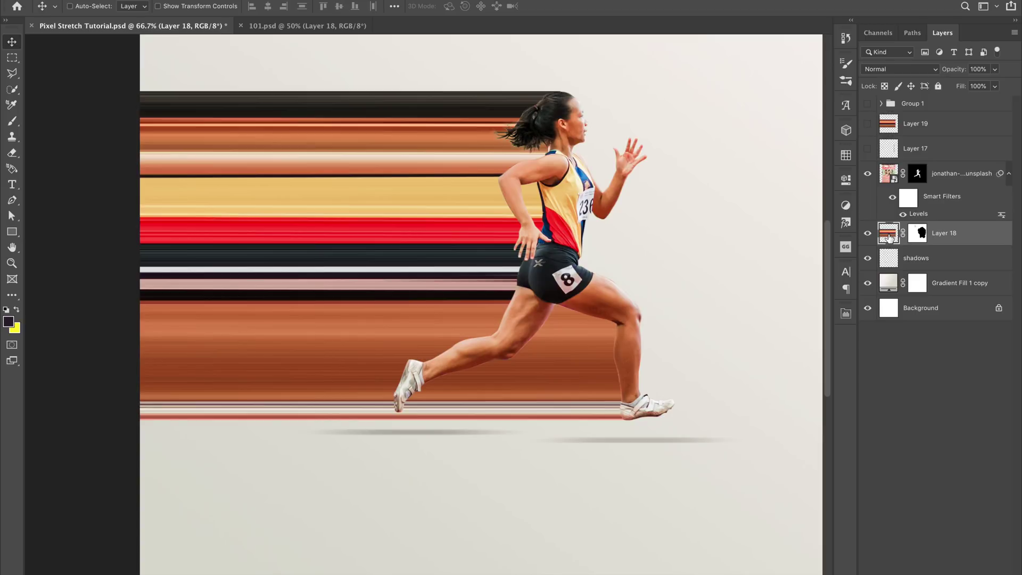
left_click(12, 58)
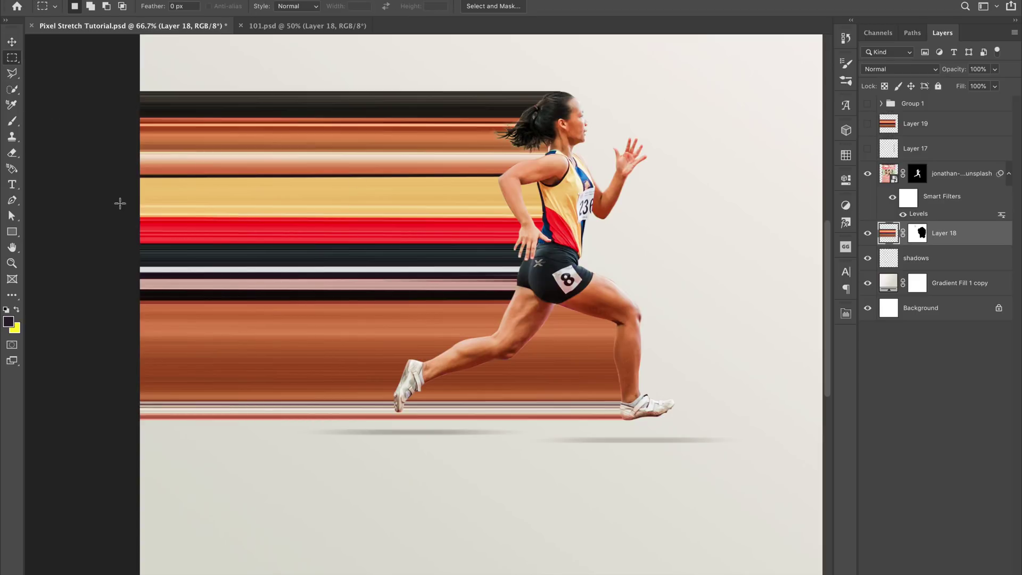
left_click_drag(121, 211, 557, 243)
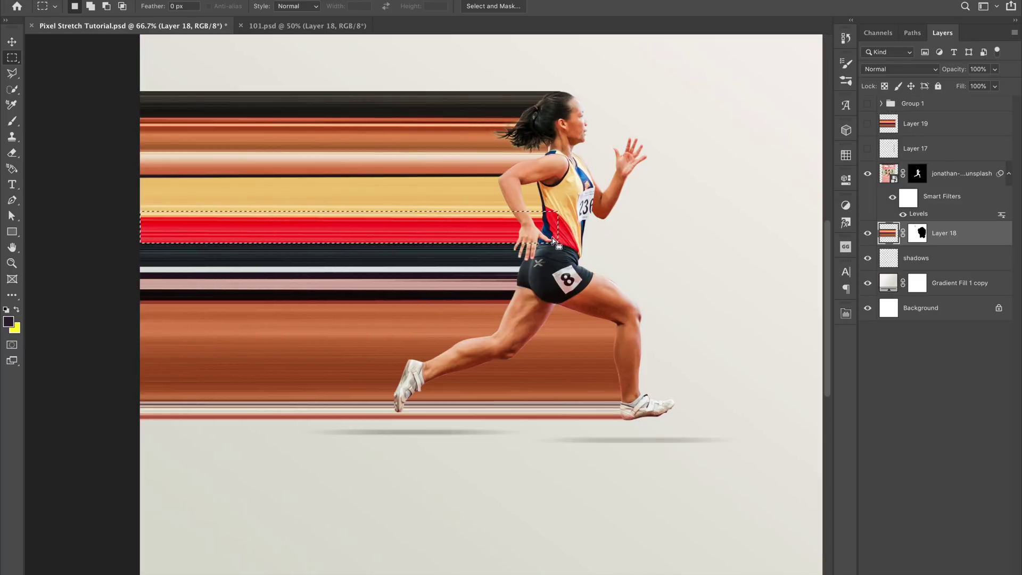
key("ctrl+j")
left_click_drag(418, 250, 419, 239)
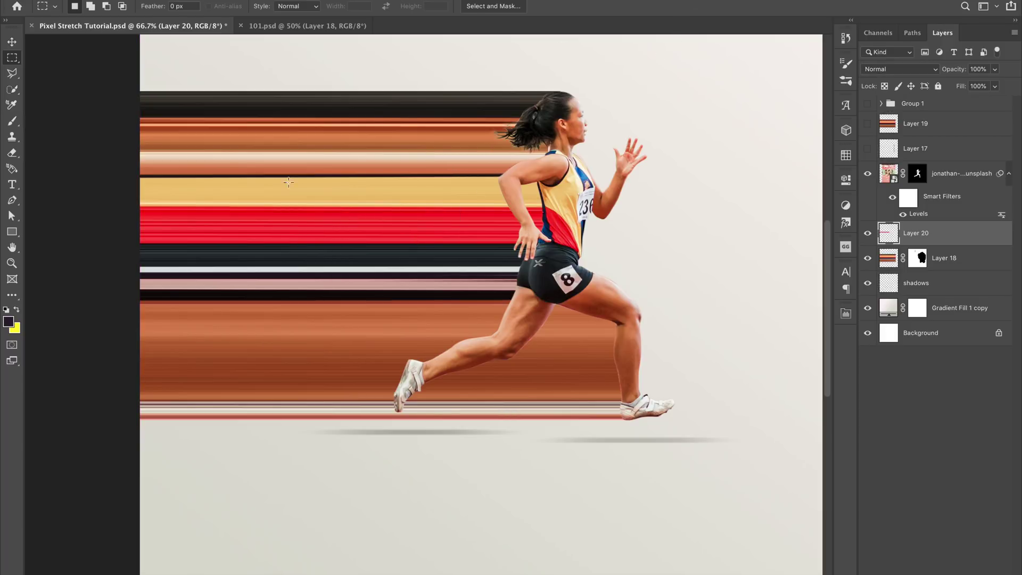
left_click(11, 43)
Compare against the 101.psd reference, then zoom in closely on the runner's shoe.
scroll(595, 242, "down", 2)
scroll(595, 242, "left", 2)
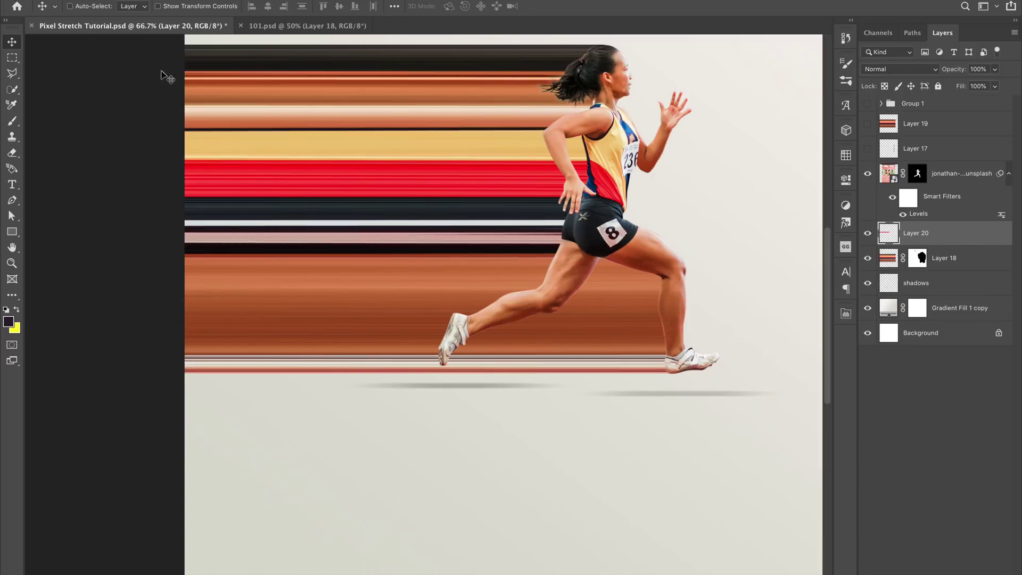
left_click(298, 26)
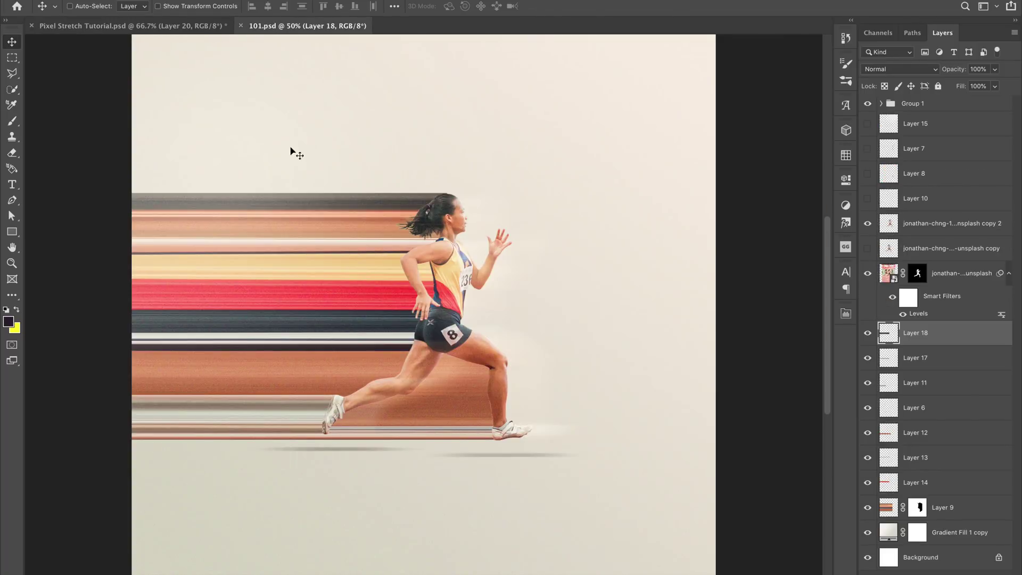
left_click(163, 26)
scroll(501, 317, "left", 8)
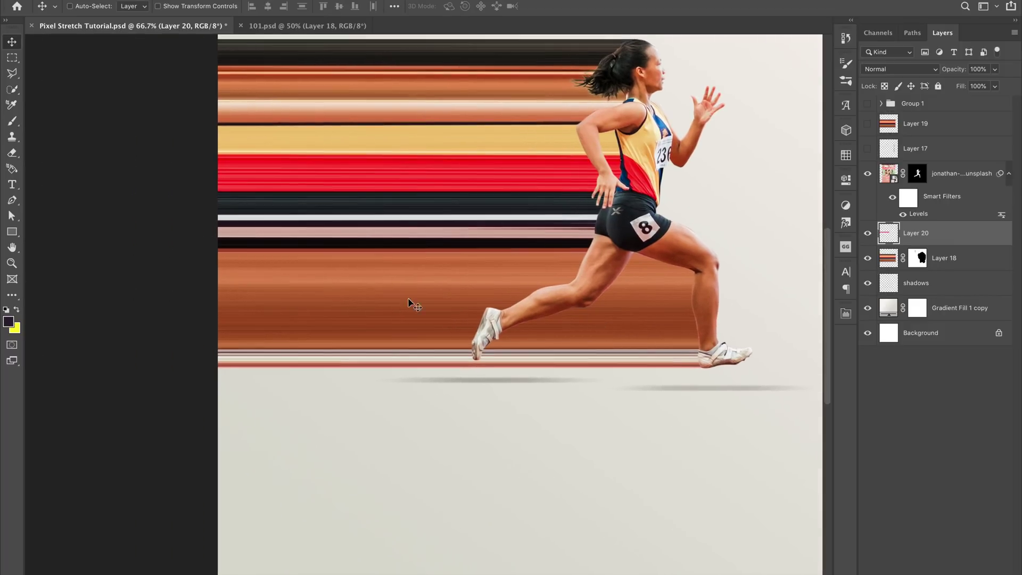
left_click(12, 57)
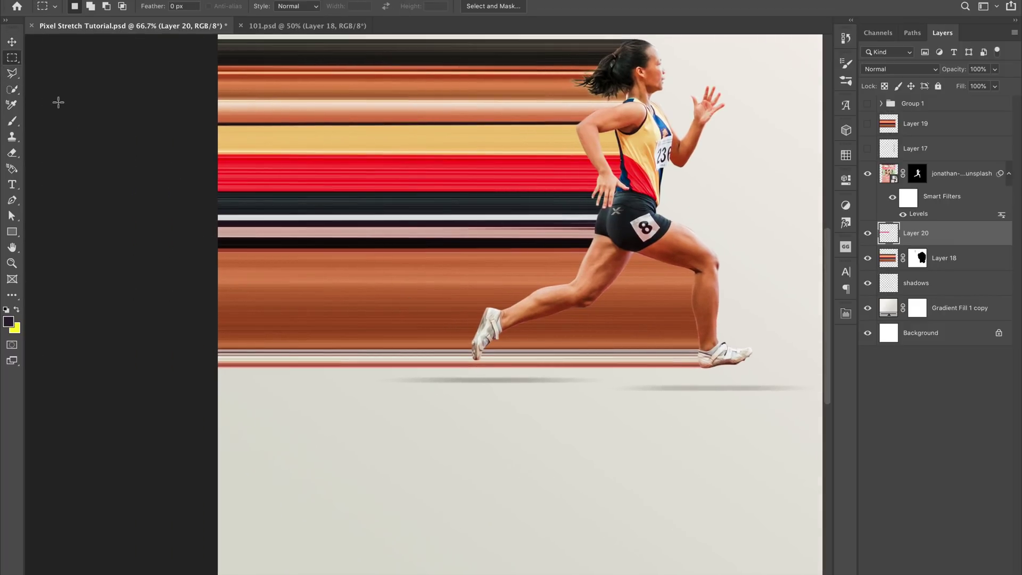
key("ctrl+plus")
key("ctrl+plus")
key("ctrl+plus")
scroll(623, 286, "down", 3)
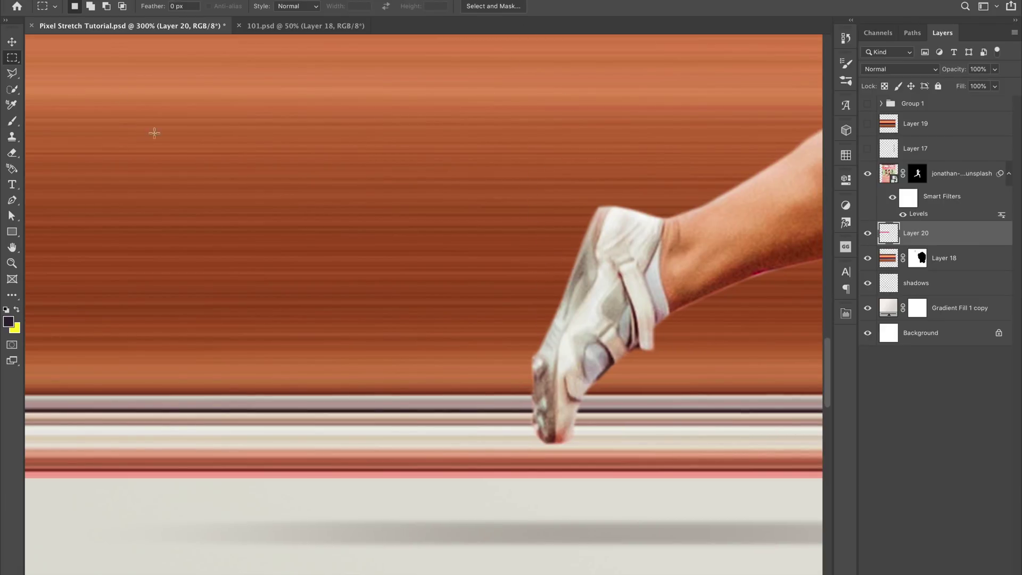
Lasso the trailing shoe, copy it from the runner layer to a new layer, and shift it 88 px left.
left_click(11, 73)
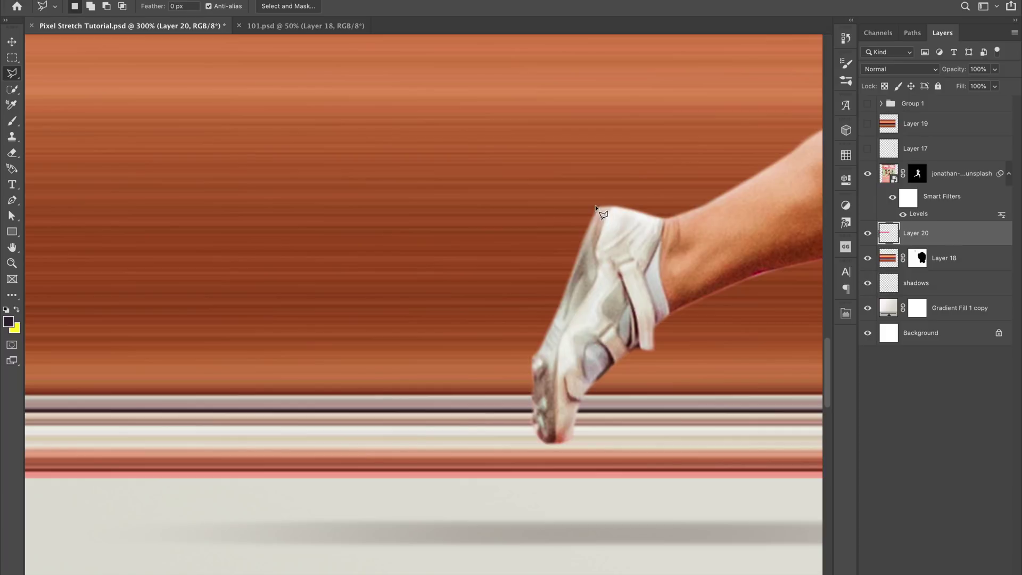
left_click(647, 216)
left_click(522, 442)
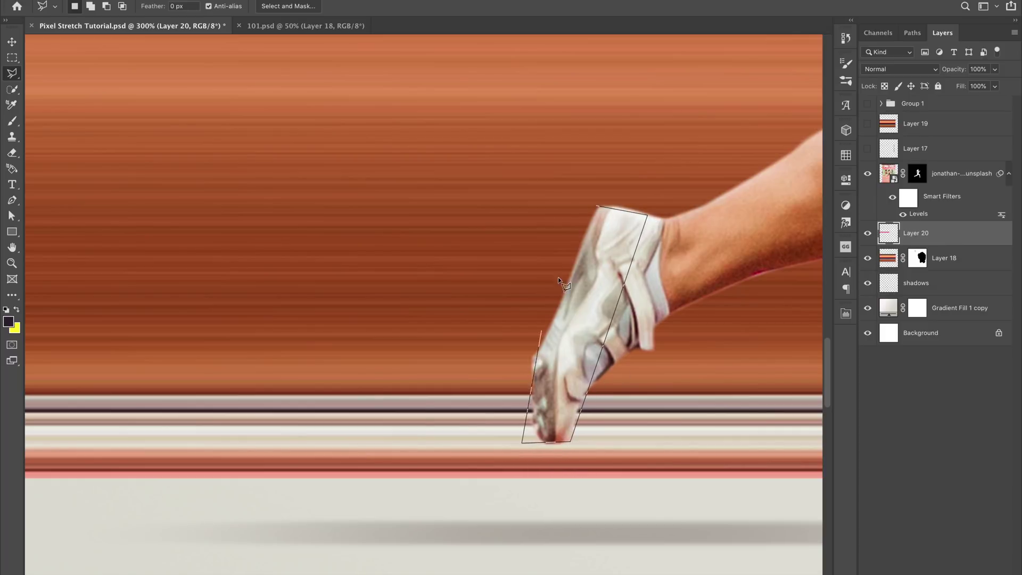
left_click(598, 205)
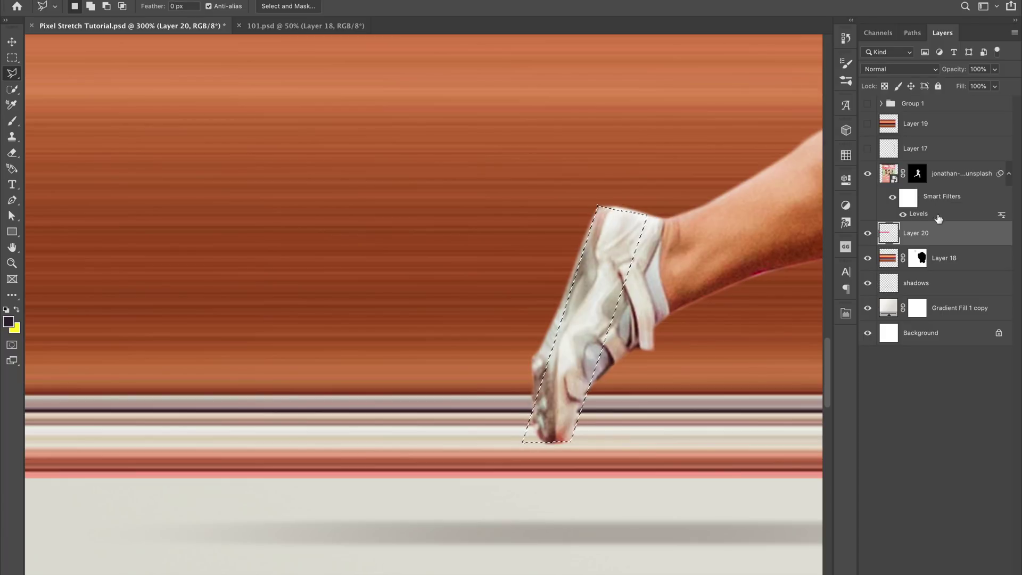
left_click(940, 175)
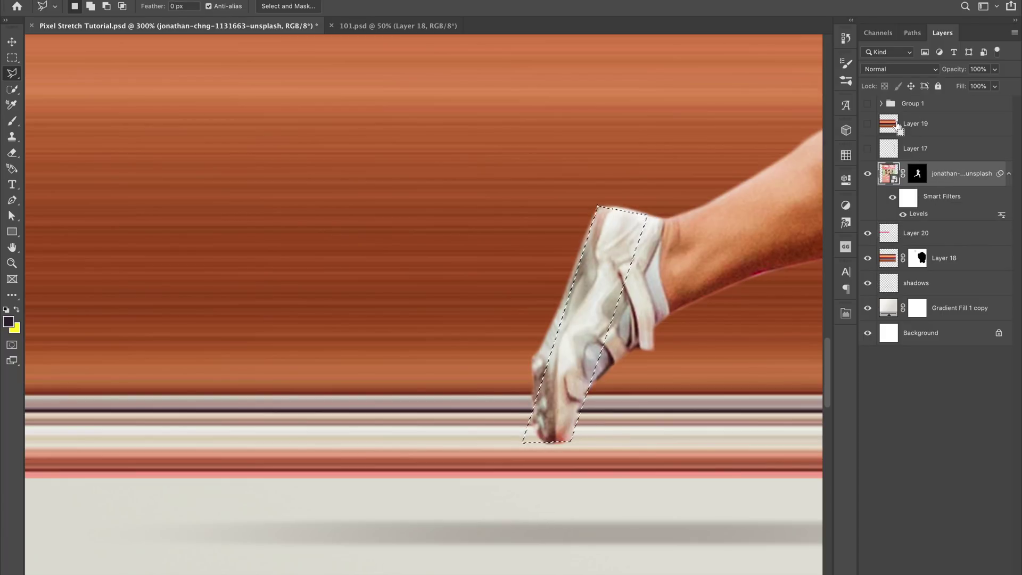
key("ctrl+j")
left_click_drag(532, 349, 441, 349)
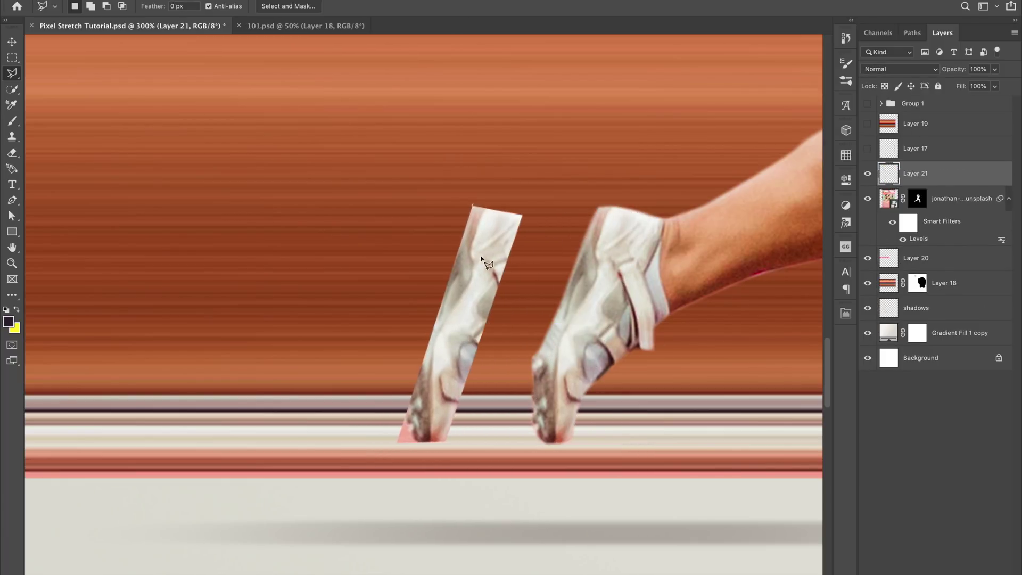
Skew the shoe copy on Layer 21 so it stands upright.
key("ctrl+t")
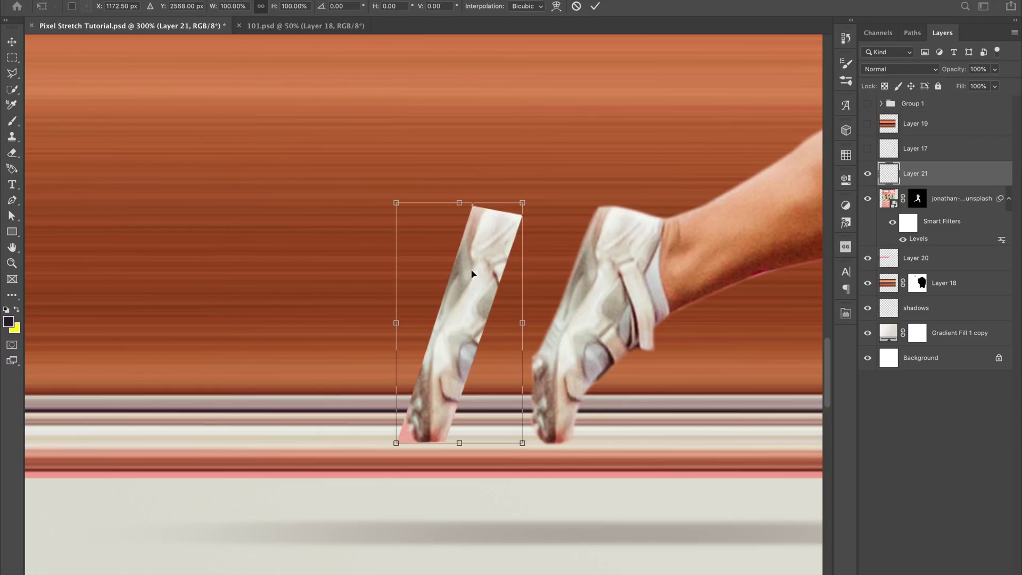
right_click(470, 271)
left_click(508, 318)
left_click_drag(456, 204, 417, 209)
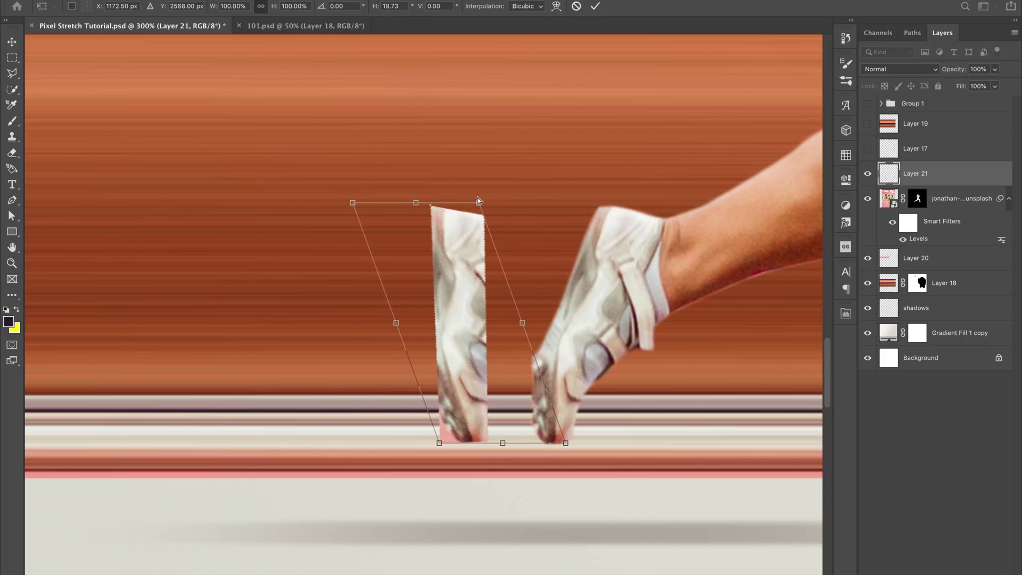
left_click_drag(478, 202, 479, 193)
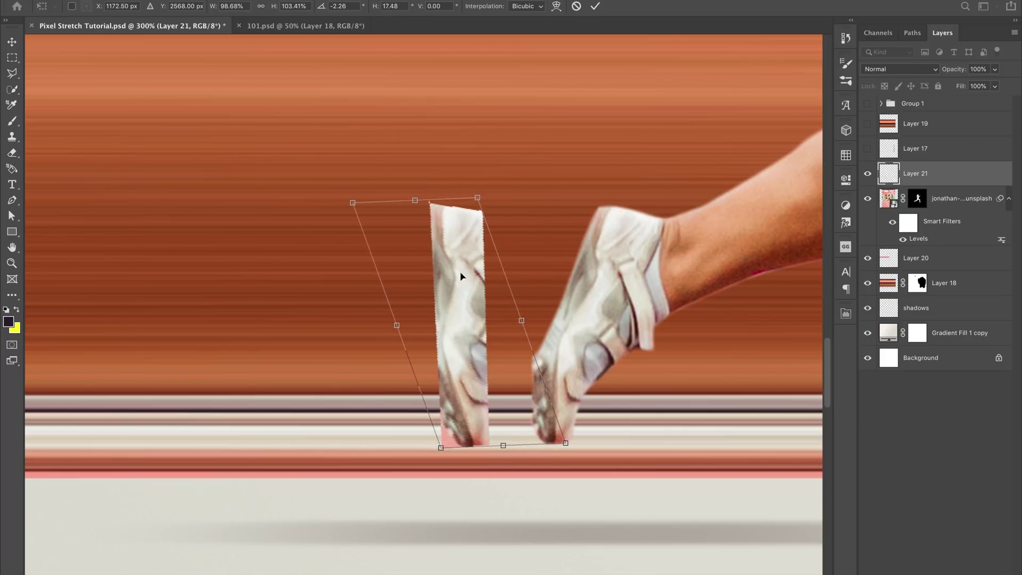
key("Return")
key("l")
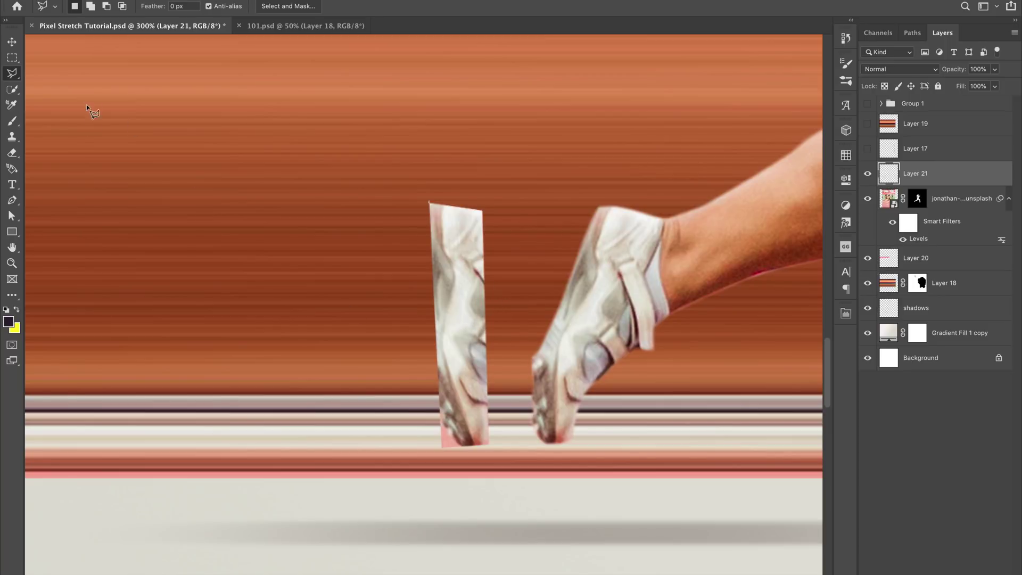
Copy a thin 9 px vertical column of the shoe to Layer 22 and hide Layer 21.
left_click(12, 58)
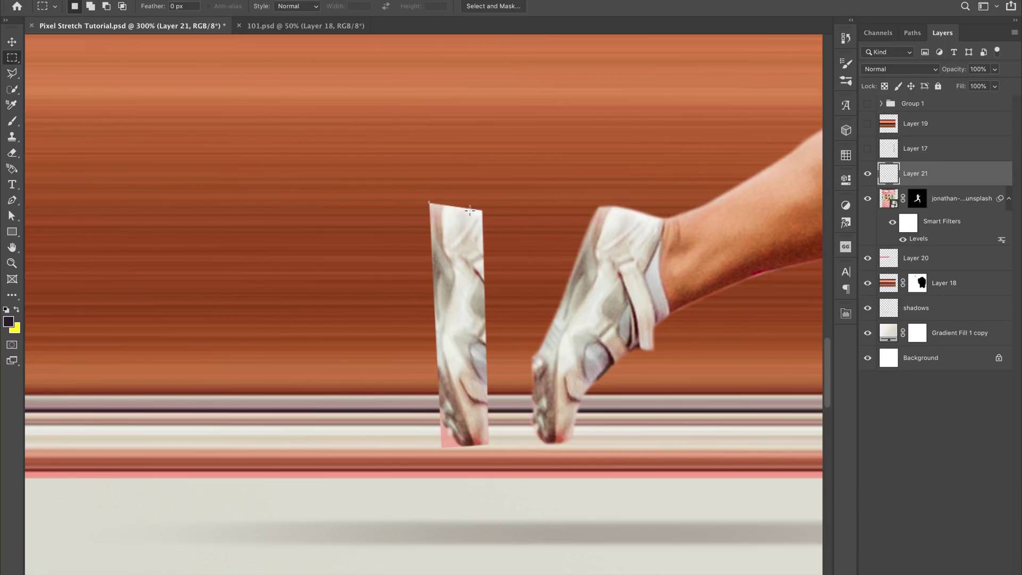
left_click_drag(470, 210, 464, 445)
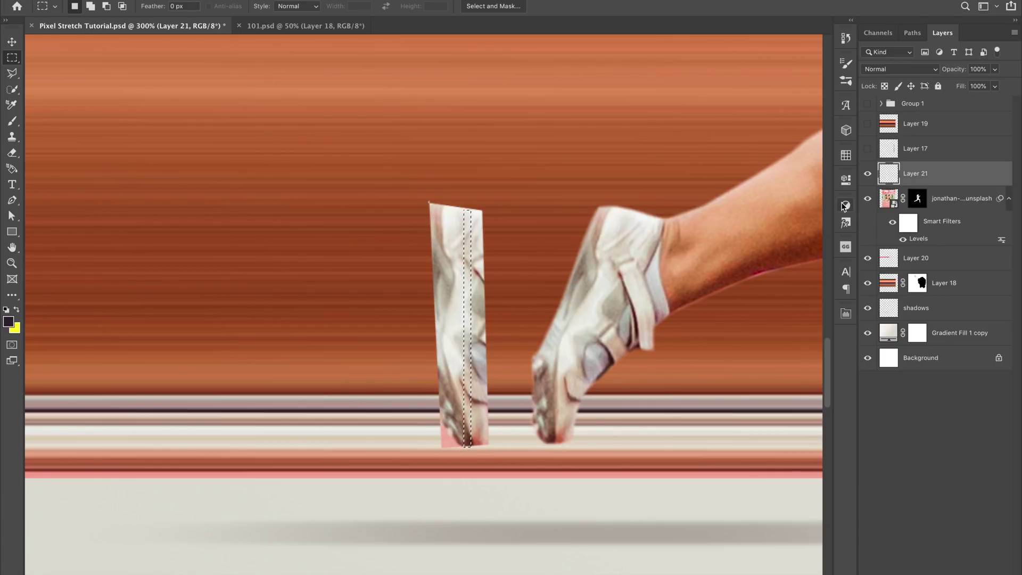
key("ctrl+j")
left_click(869, 200)
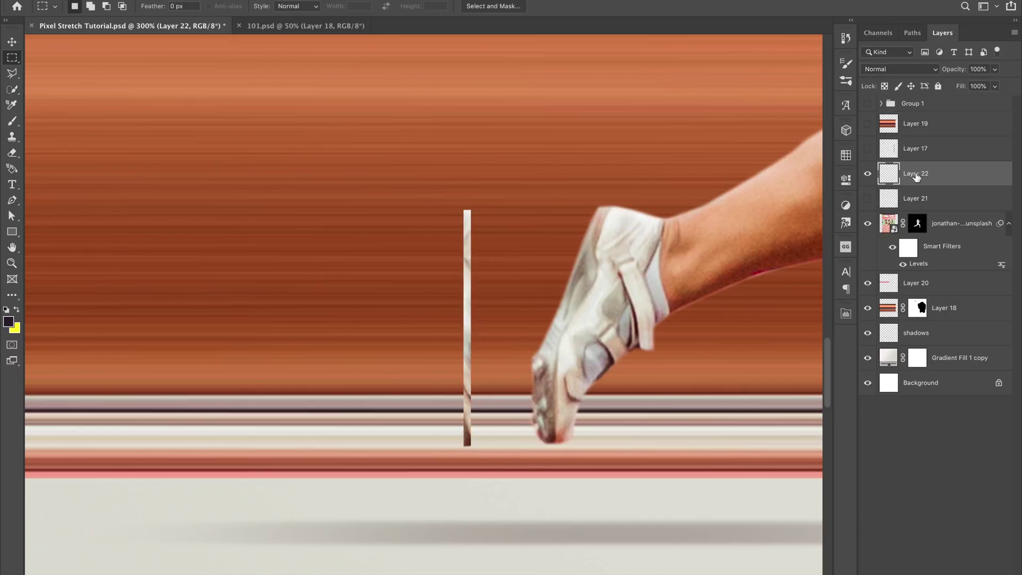
Stretch the column leftward into a pale band, place it below the runner layer behind the rear foot.
key("ctrl+t")
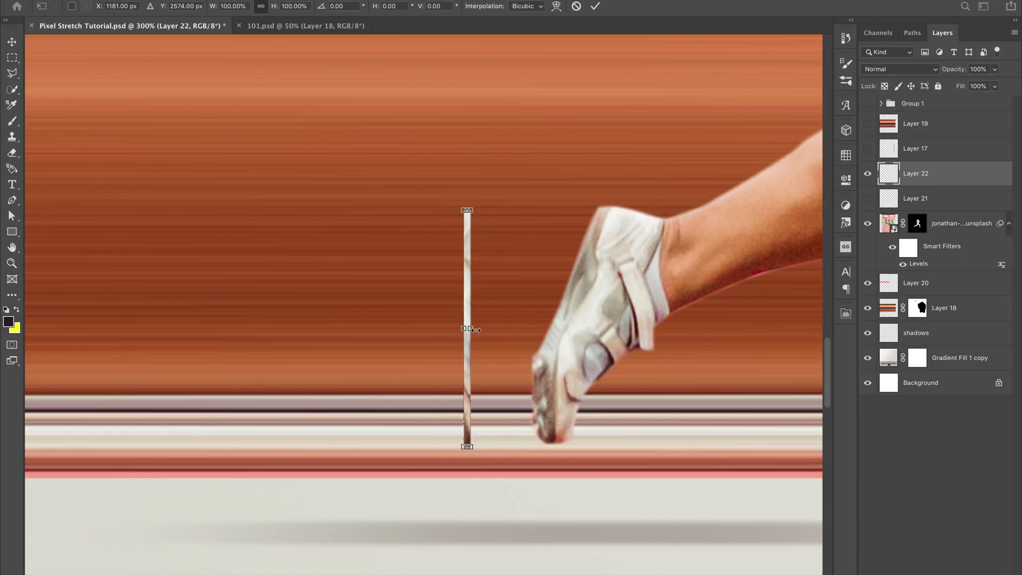
key("ctrl+minus")
key("ctrl+minus")
key("ctrl+minus")
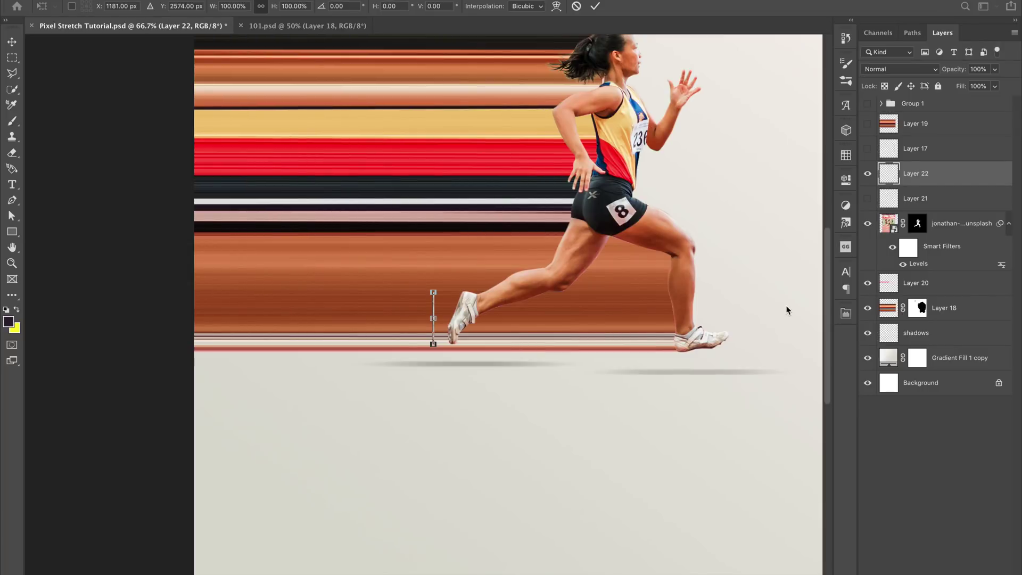
mouse_move(435, 319)
left_mouse_down()
mouse_move(702, 319)
mouse_move(454, 318)
left_mouse_up()
key("Return")
key("m")
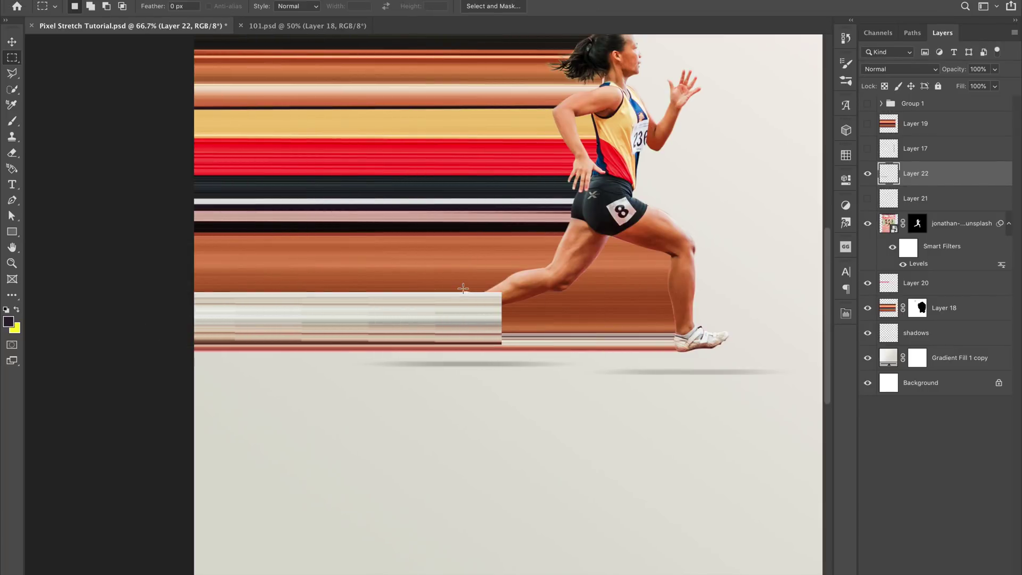
key("ctrl+plus")
key("ctrl+plus")
left_click_drag(949, 181, 929, 269)
left_click_drag(557, 429, 479, 420)
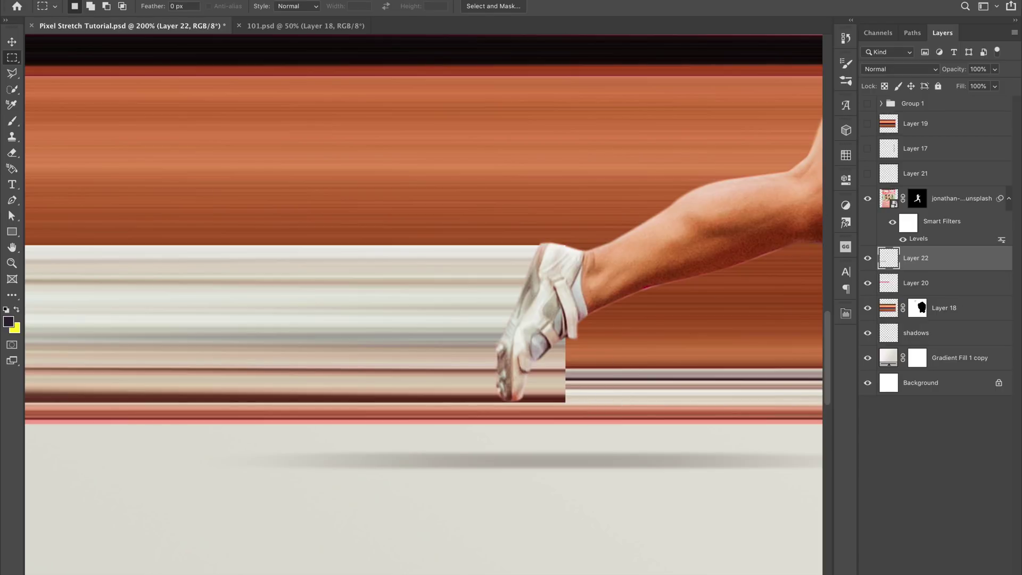
Paint black on Layer 22's mask over the streak end and edge in front of the rear shoe.
key("b")
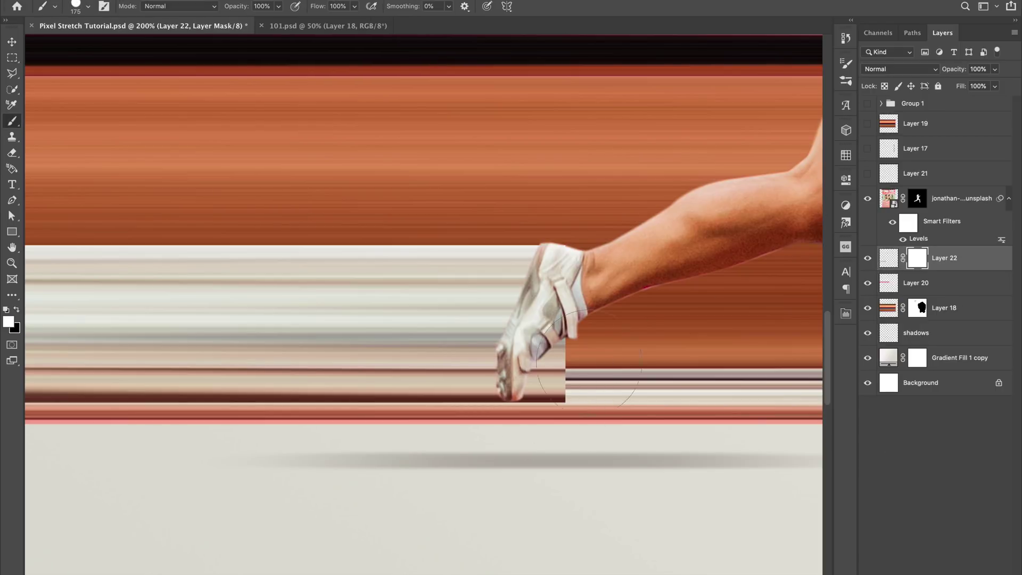
key("x")
left_click_drag(573, 381, 567, 385)
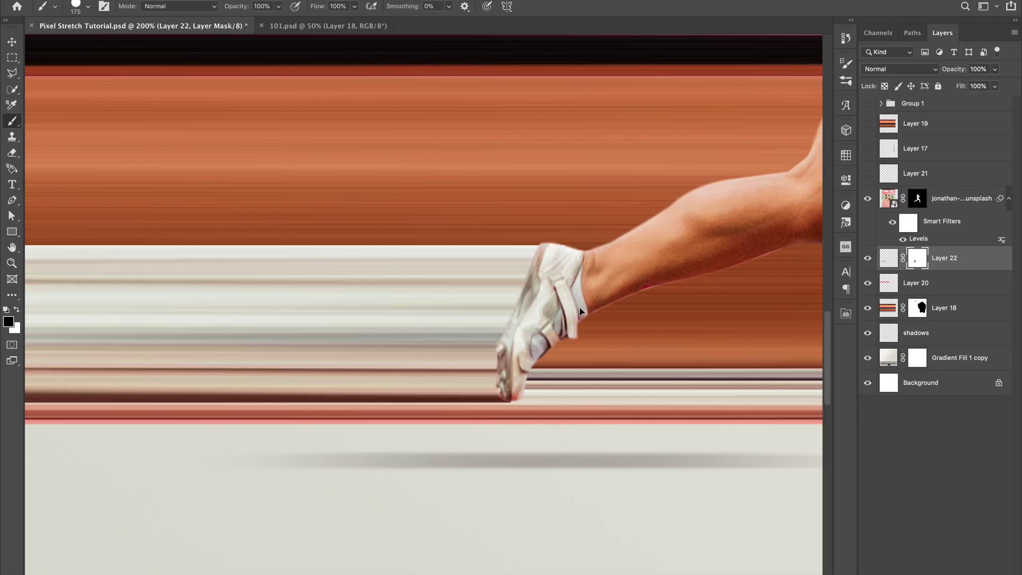
left_click_drag(601, 271, 595, 282)
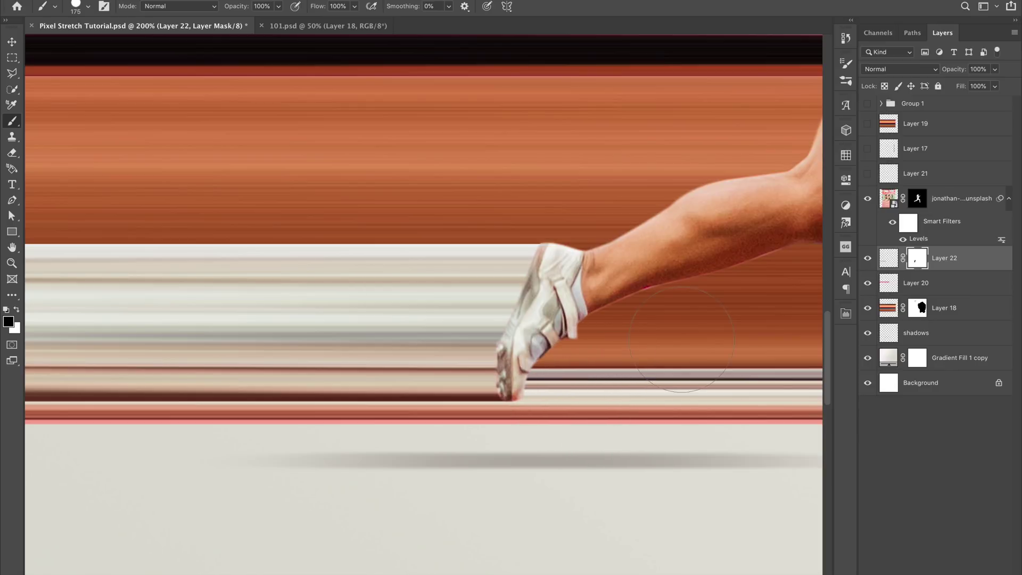
key("ctrl+minus")
key("ctrl+minus")
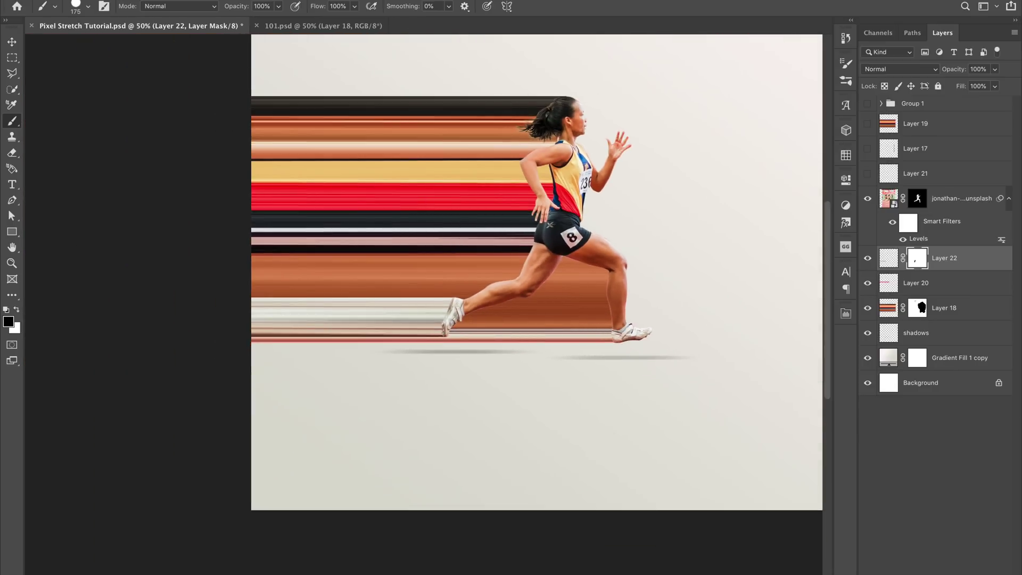
Make Group 1 visible to apply its grainy, warmer colour adjustments to the composition.
left_click(12, 42)
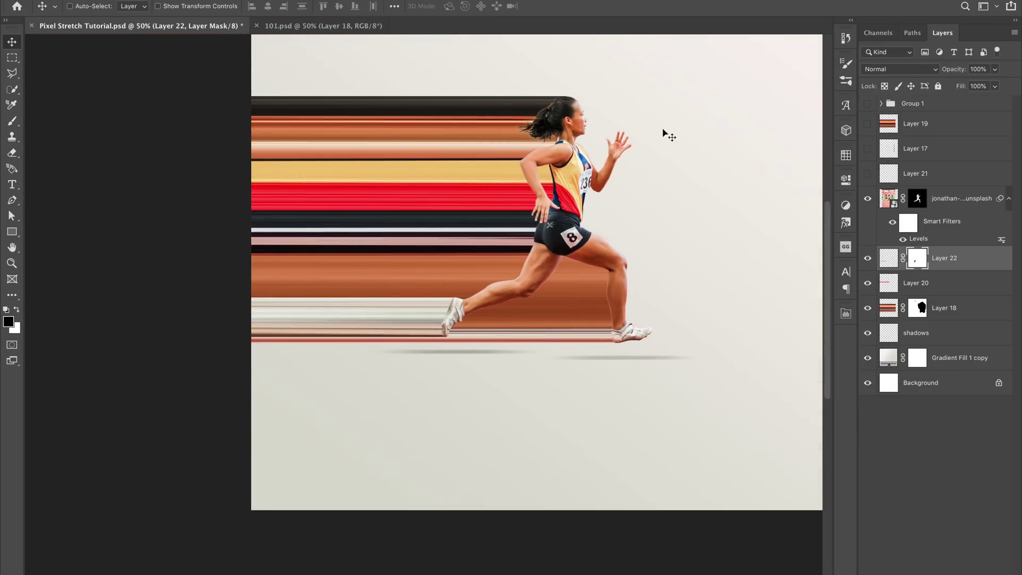
key("ctrl+minus")
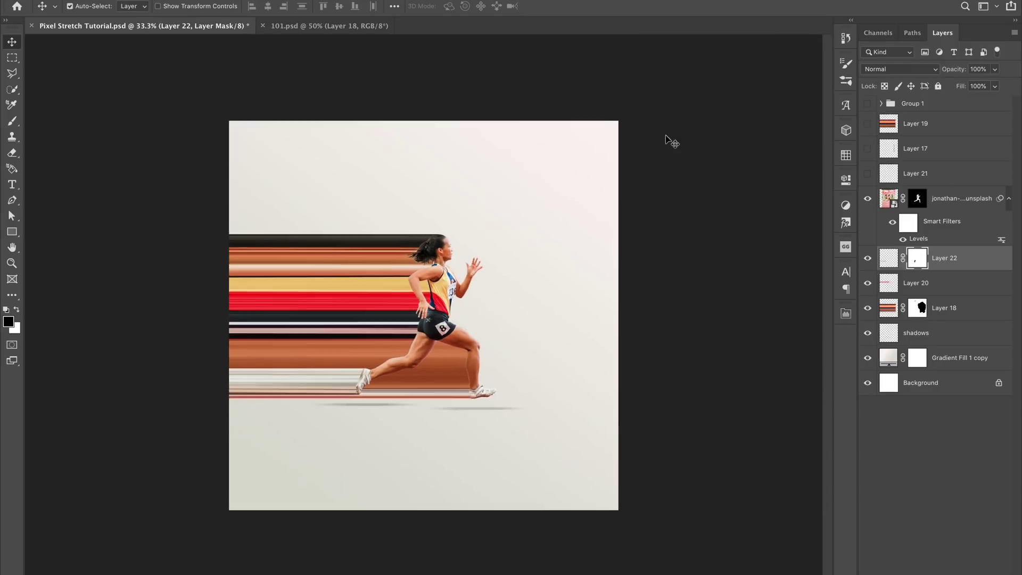
key("ctrl+plus")
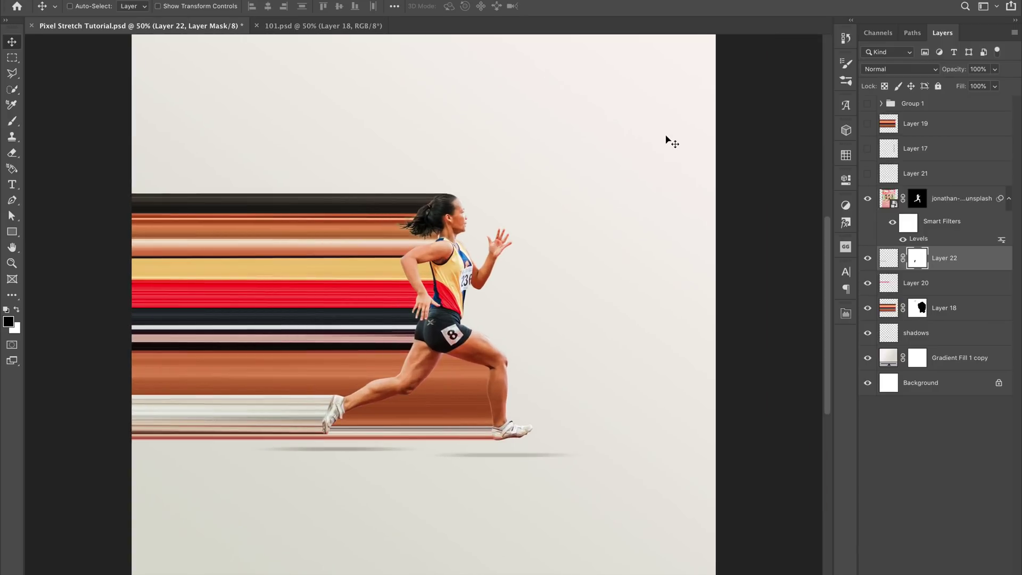
left_click(868, 104)
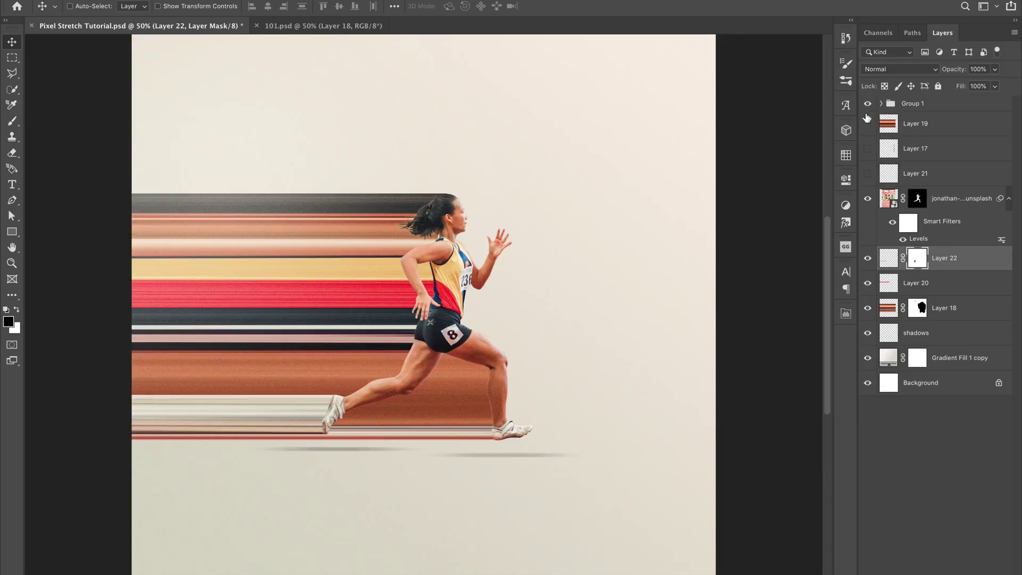